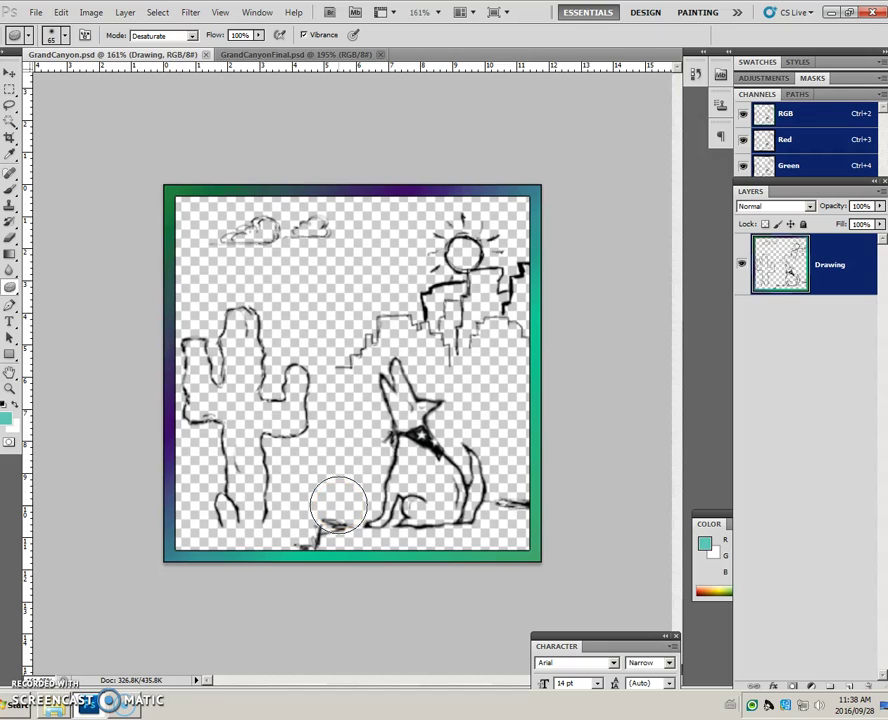
- Examine the finished GrandCanyonFinal.psd reference, return to GrandCanyon.psd and fit the drawing to the window
click(268, 55)
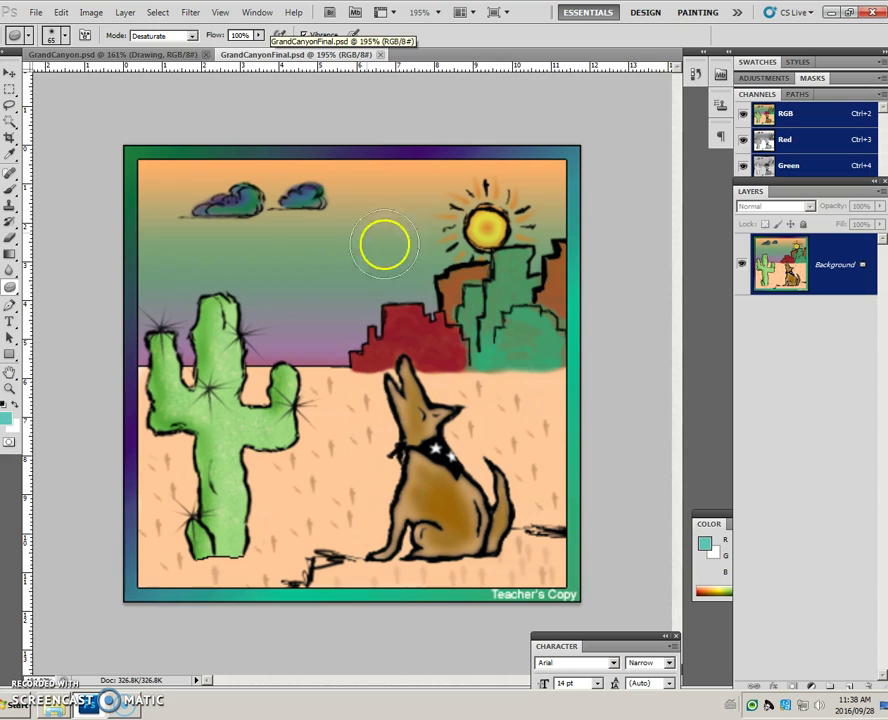
click(128, 56)
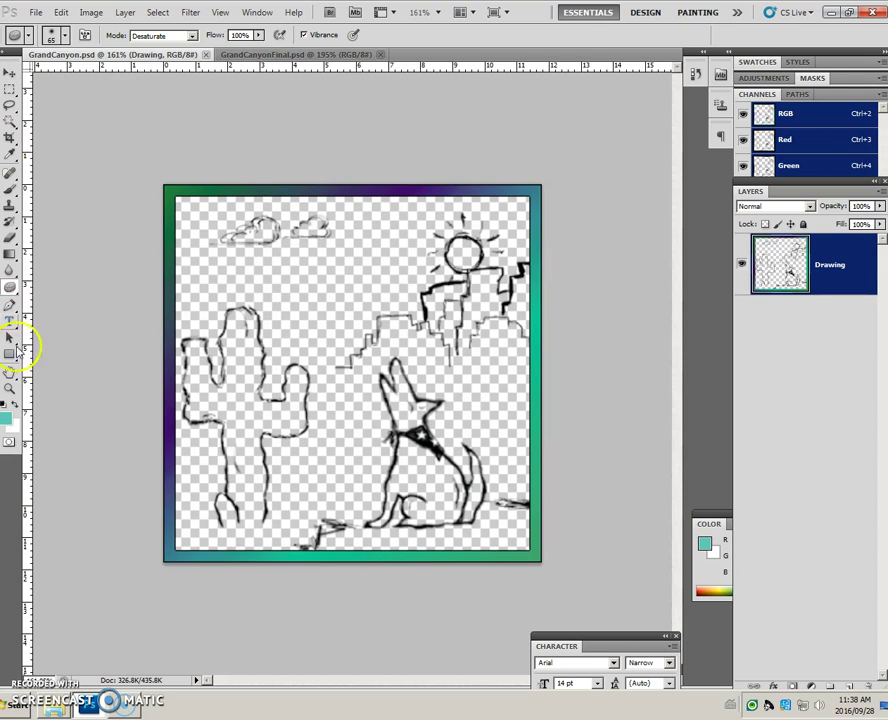
double_click(12, 371)
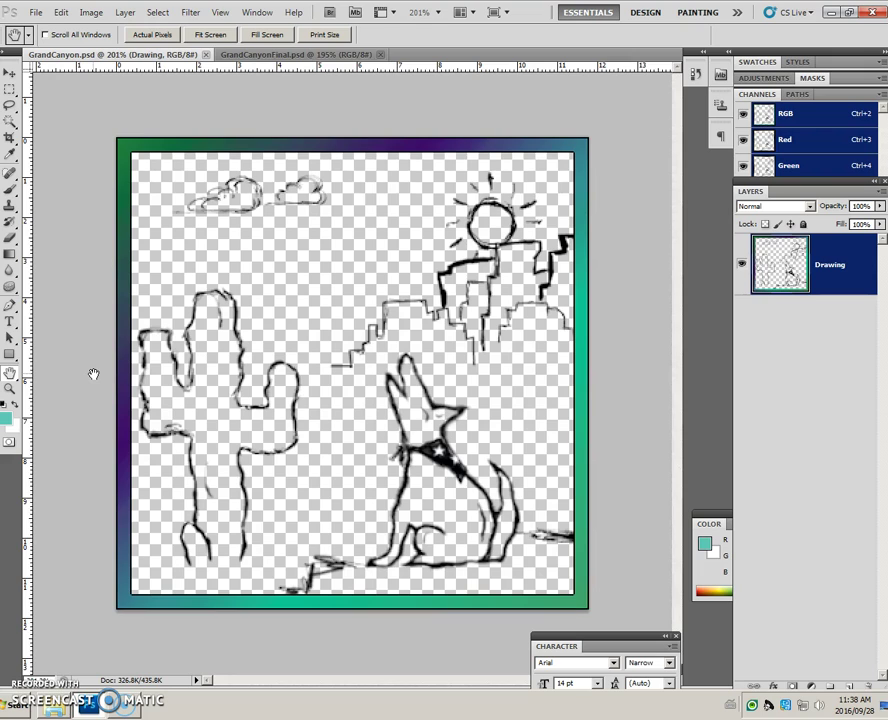
drag(155, 300, 366, 277)
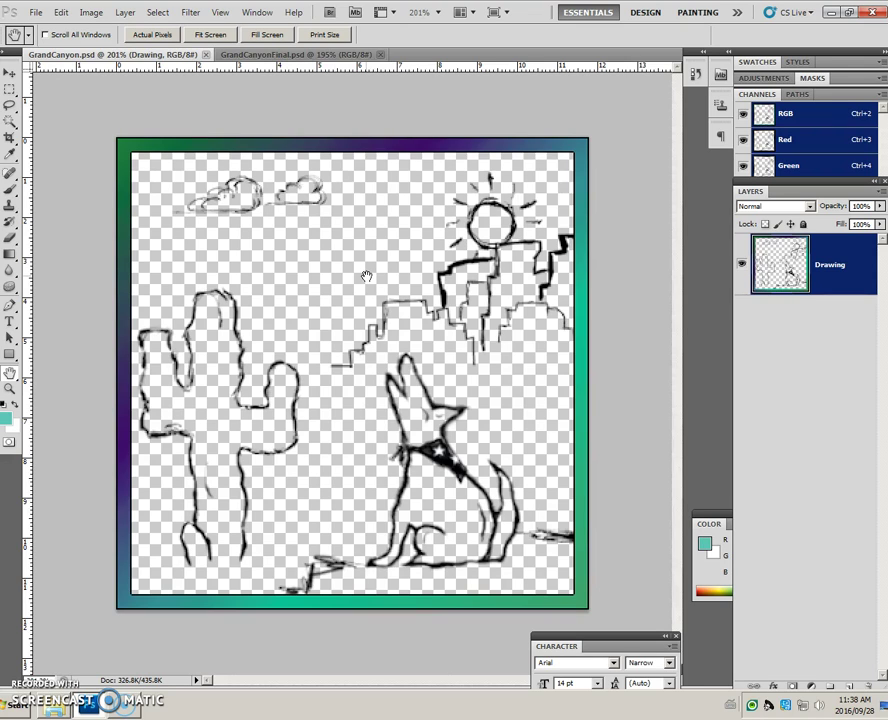
- Create a new layer and name it "white background"
click(847, 687)
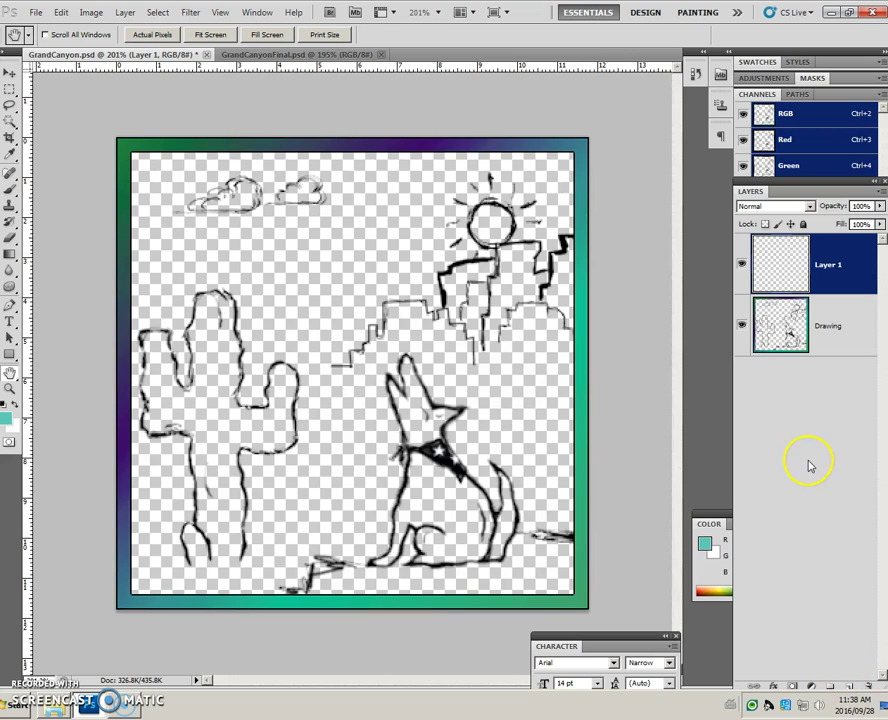
click(831, 268)
double_click(831, 268)
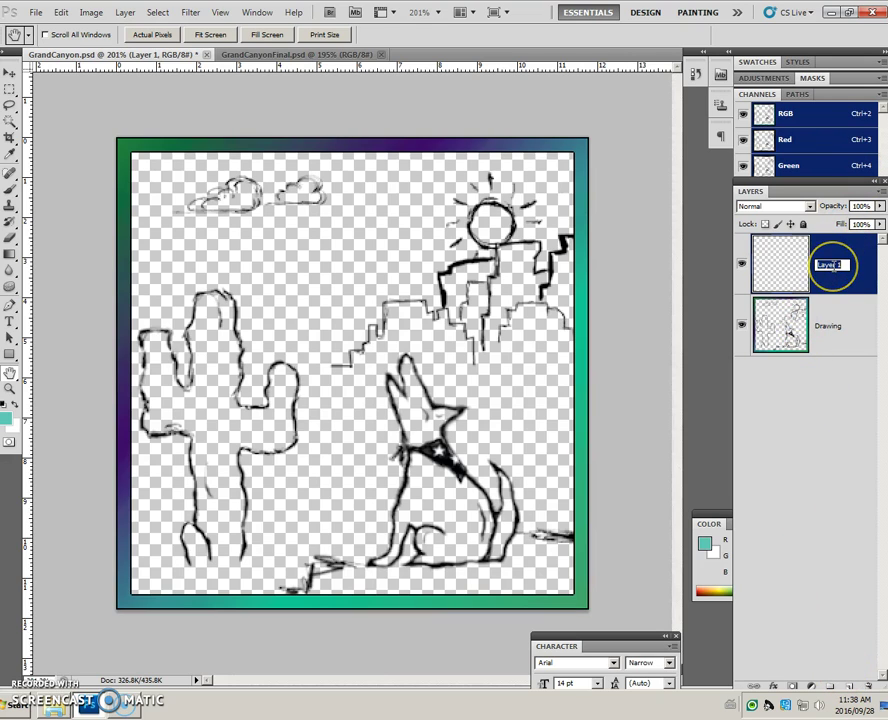
text(whi)
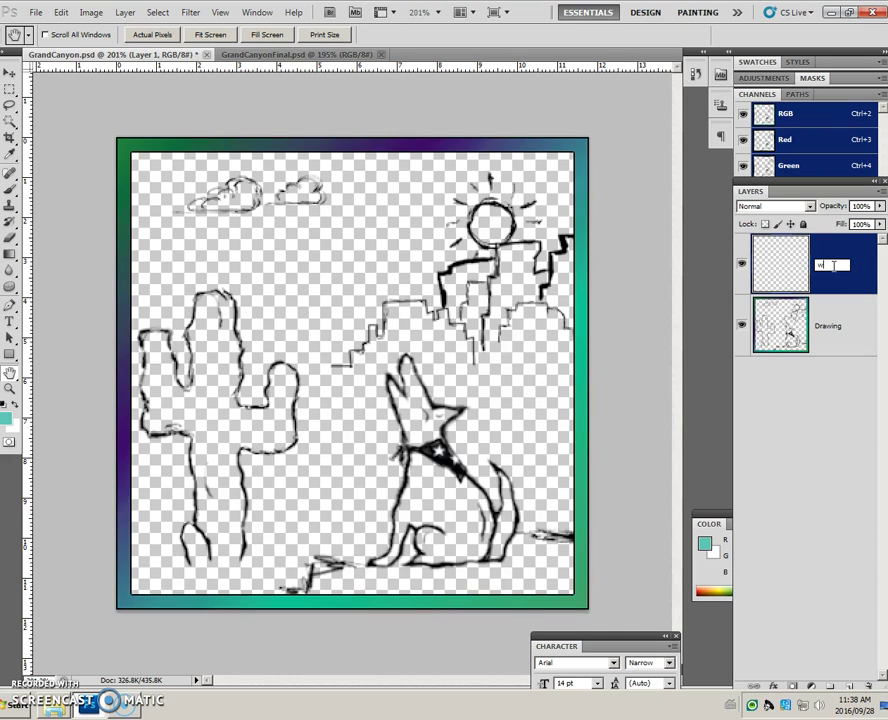
text(te)
text( bac)
text(kgrou)
text(nd)
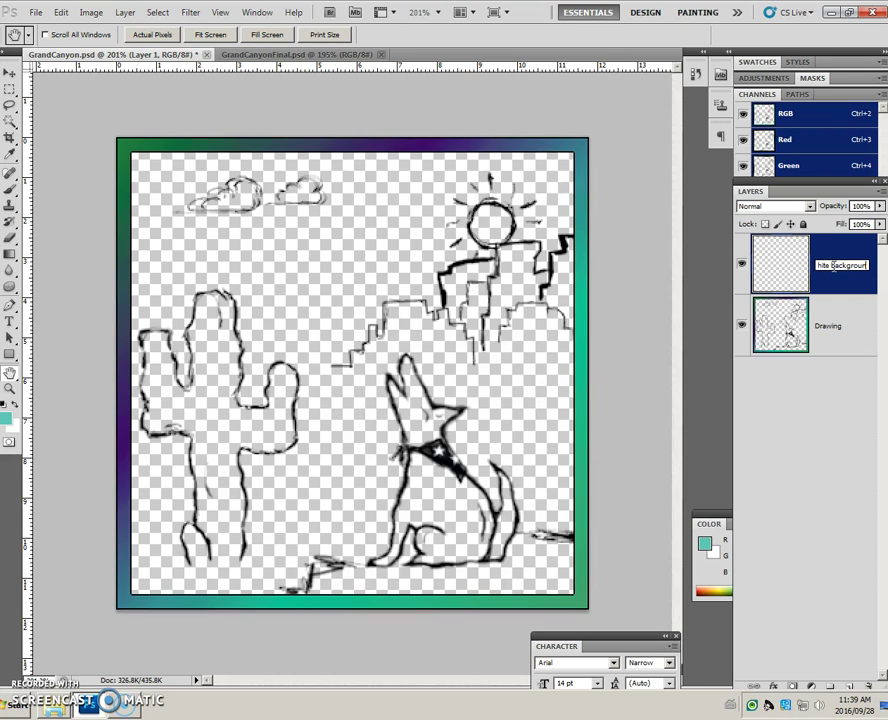
key(Return)
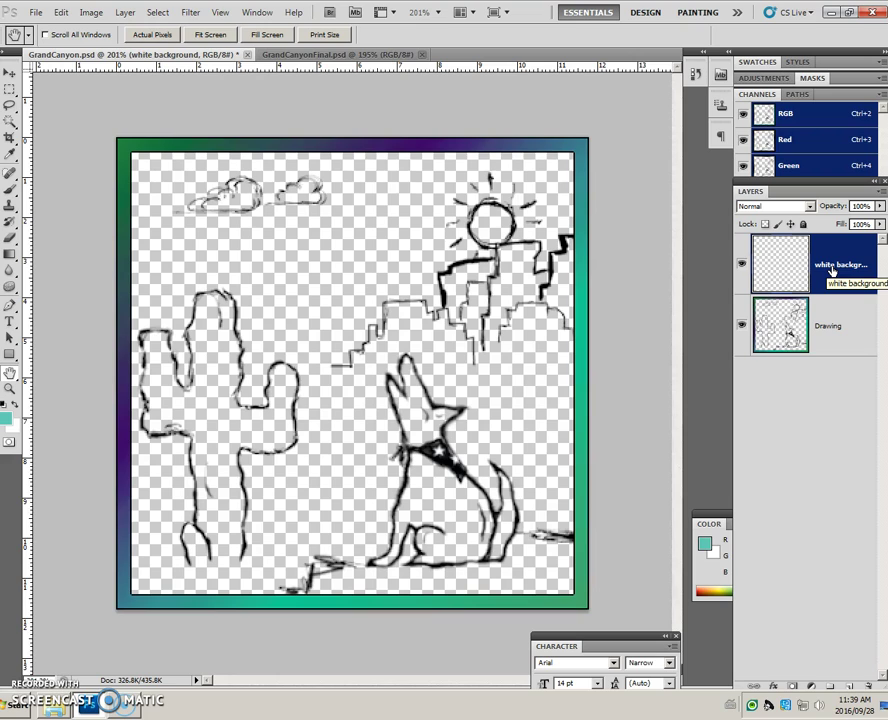
- Fill the white background layer with the white background colour and move it beneath the Drawing layer
click(826, 266)
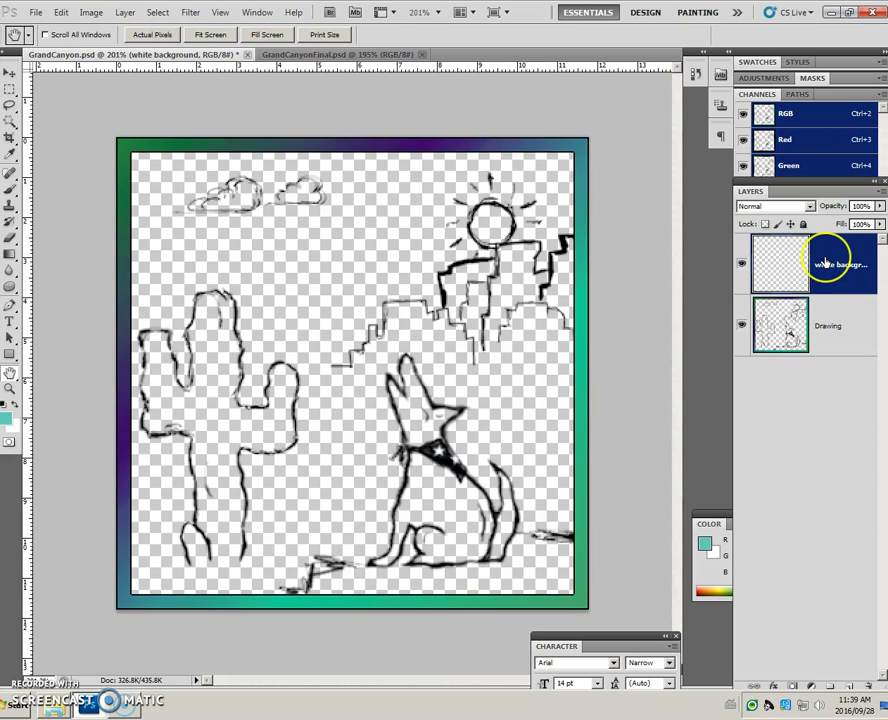
click(764, 261)
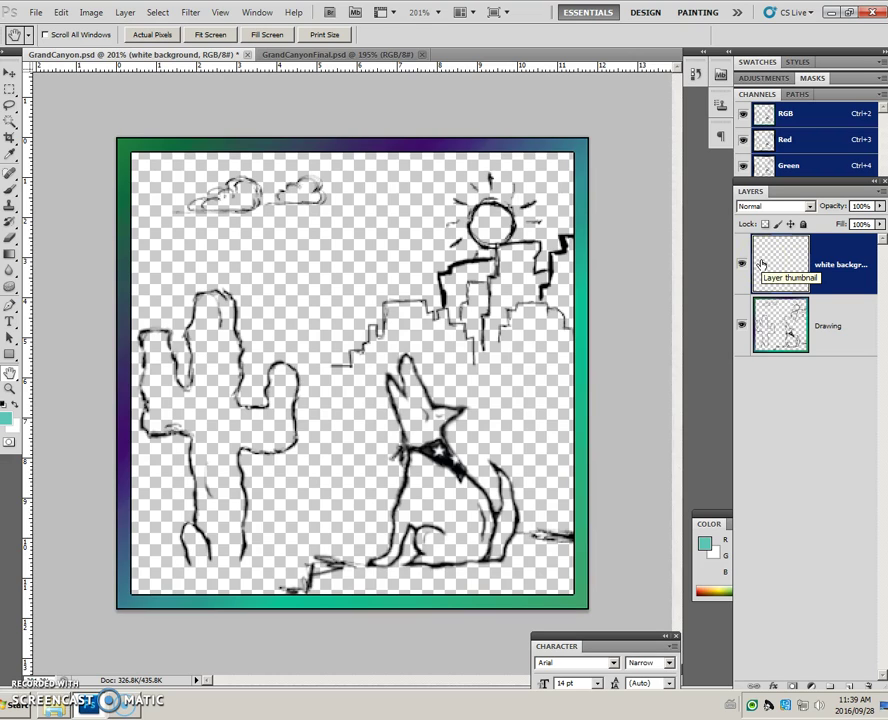
drag(762, 262, 782, 258)
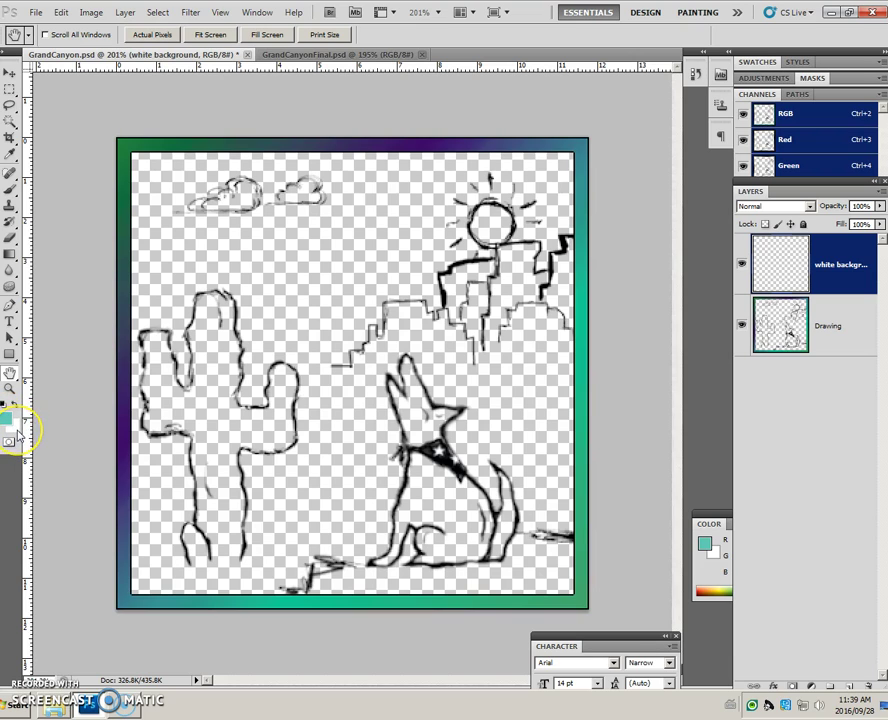
click(18, 431)
click(20, 434)
key(ctrl)
key(ctrl+BackSpace)
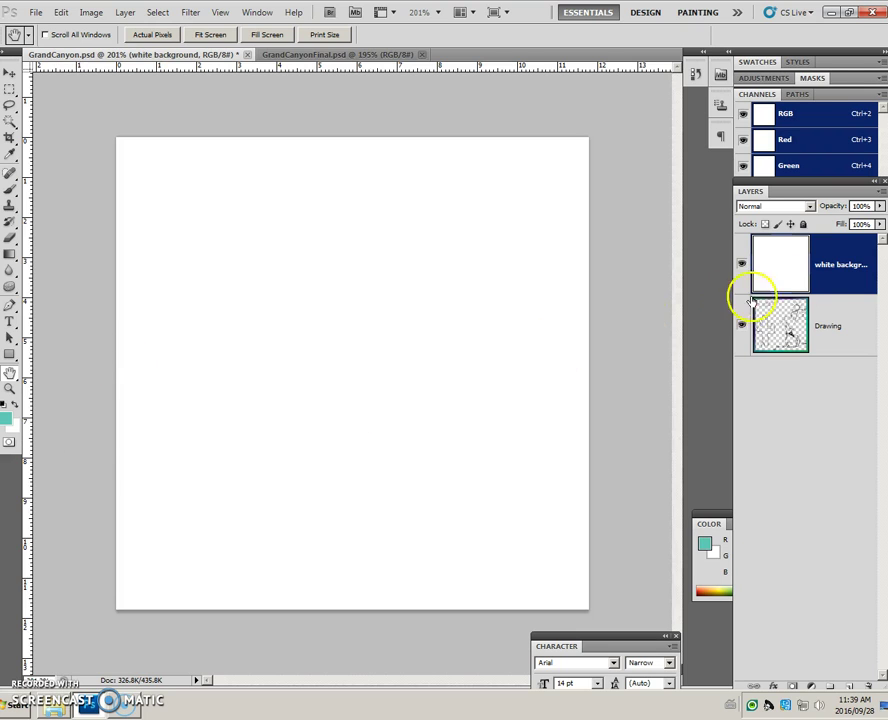
drag(836, 264, 841, 352)
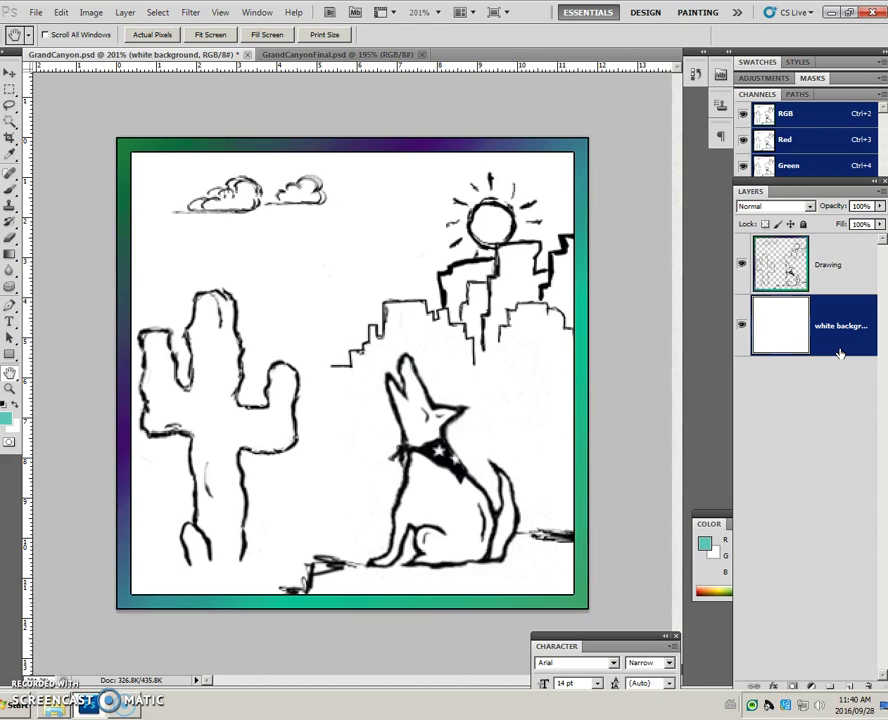
- Reset the foreground and background colours to default black and white, and fully lock the white background layer
key(d)
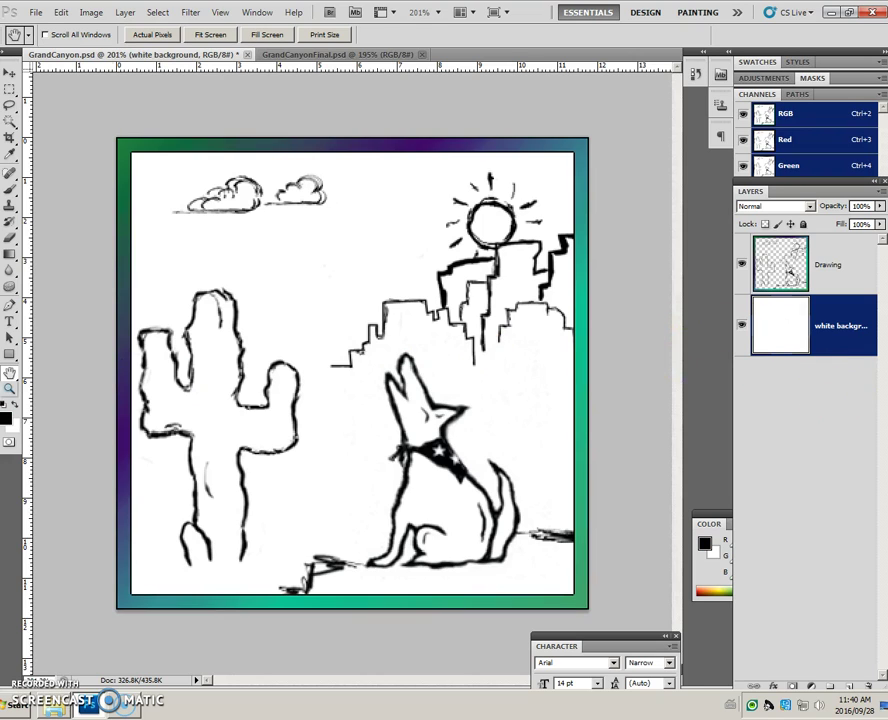
click(15, 410)
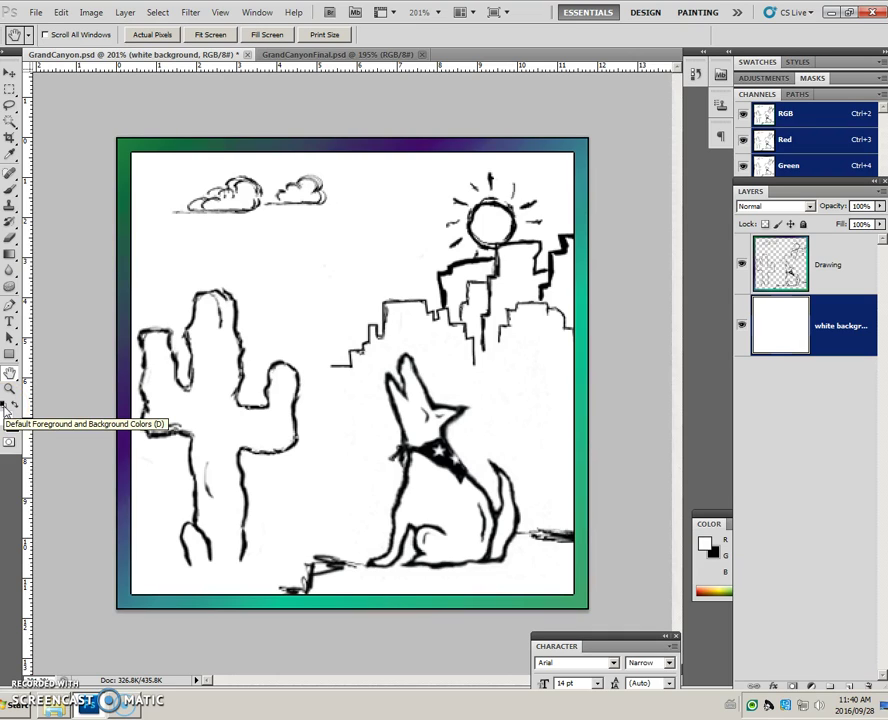
click(5, 408)
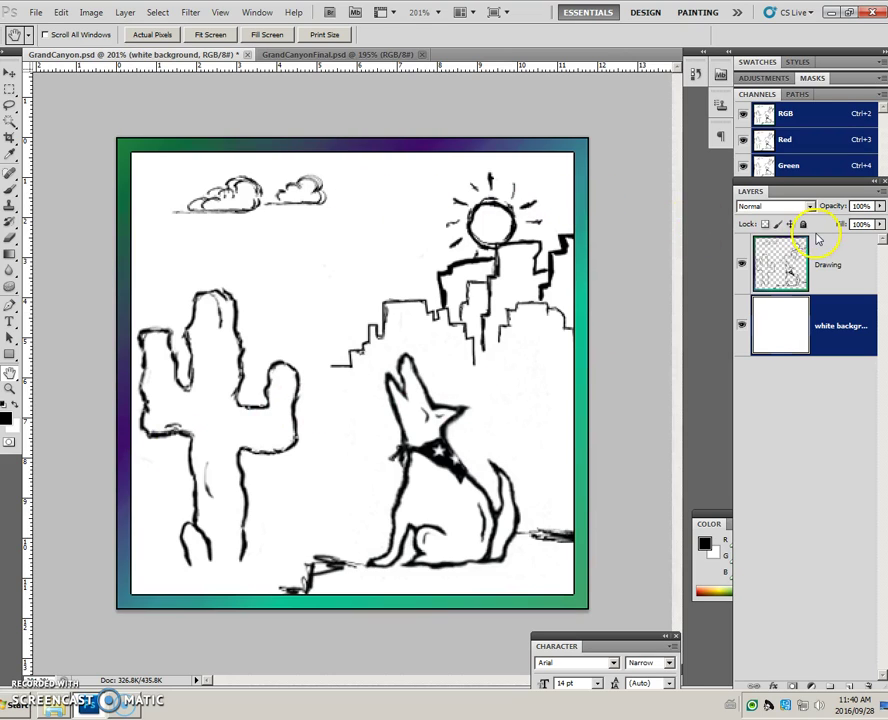
click(803, 224)
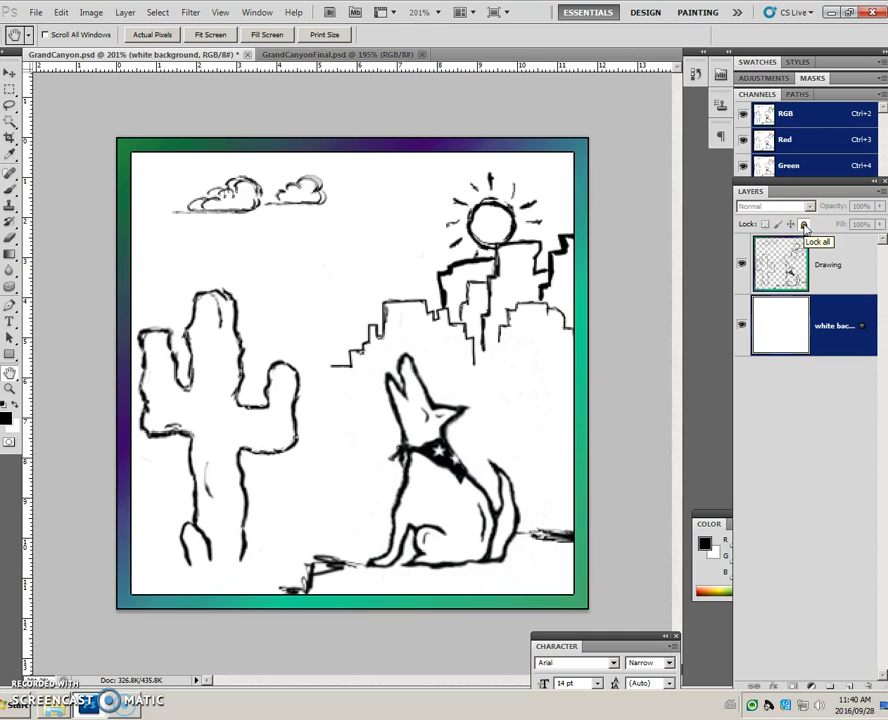
- Select the Drawing layer and set up the Pencil tool with a 2 px tip
click(830, 264)
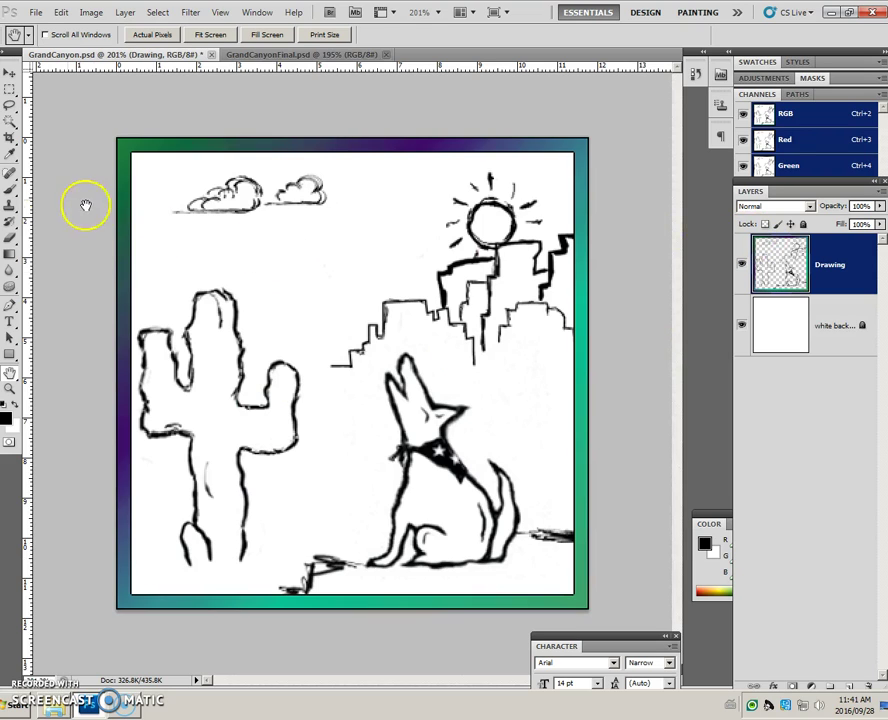
click(9, 196)
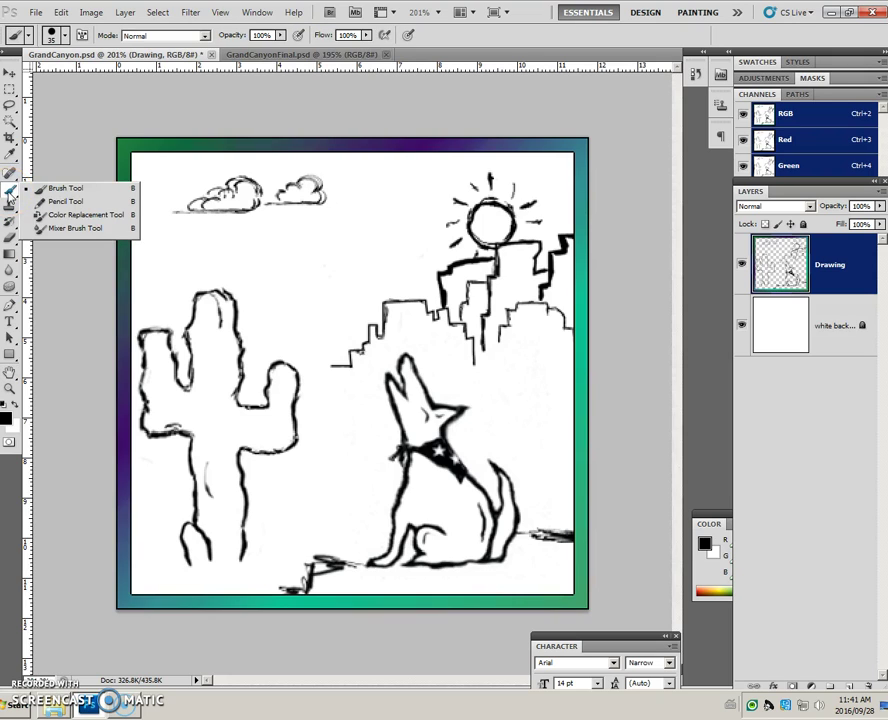
click(52, 202)
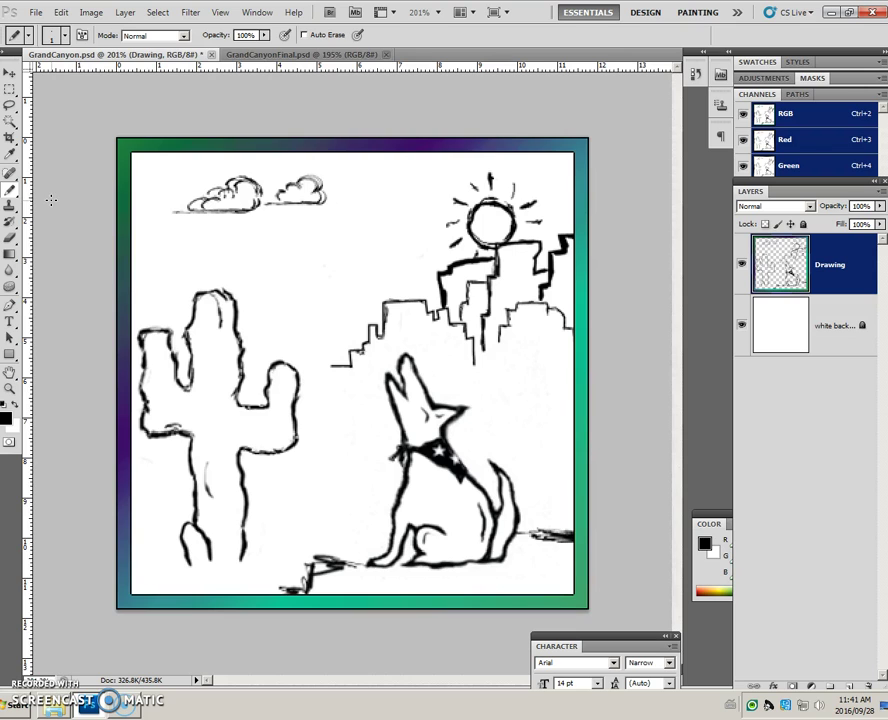
click(60, 36)
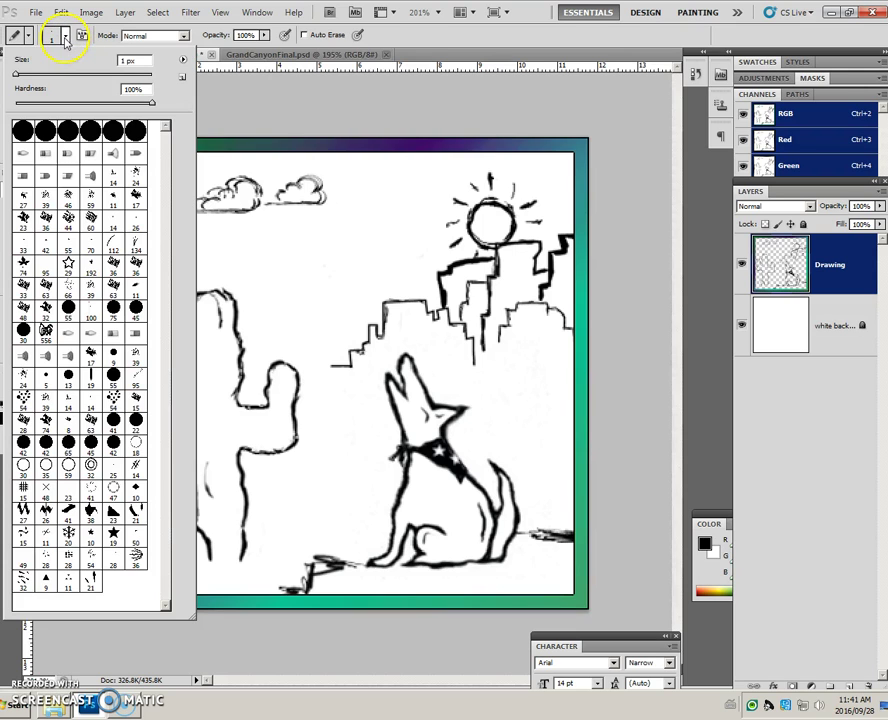
drag(16, 75, 18, 75)
click(336, 265)
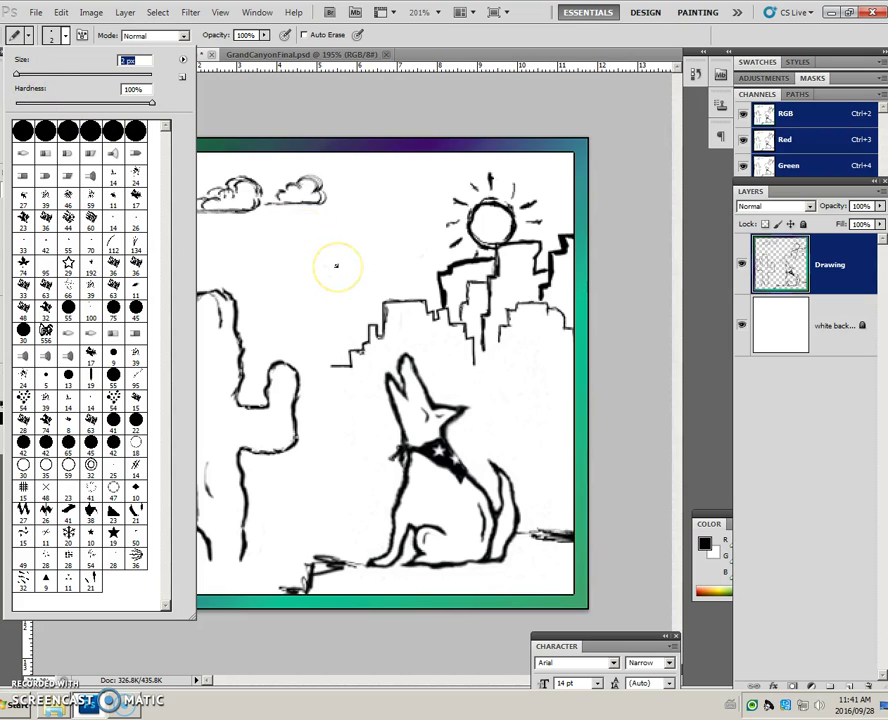
click(242, 563)
click(258, 545)
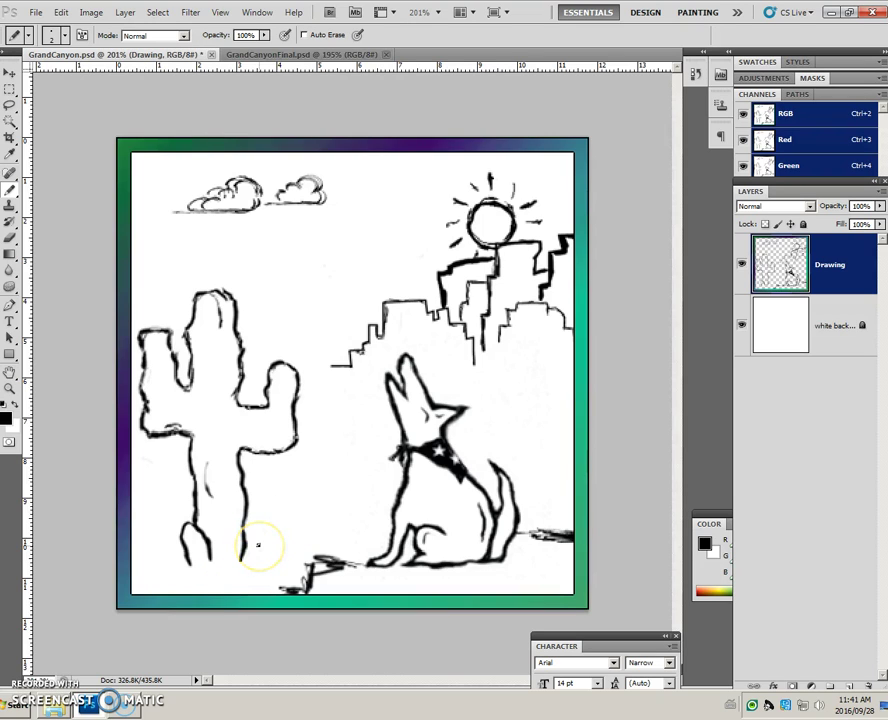
- Enlarge the pencil tip to 30 px and shrink it back to 2 px
key(bracketright)
key(bracketright)
key(bracketright)
key(bracketright)
key(bracketright)
key(bracketright)
key(bracketright)
key(bracketright)
key(bracketright)
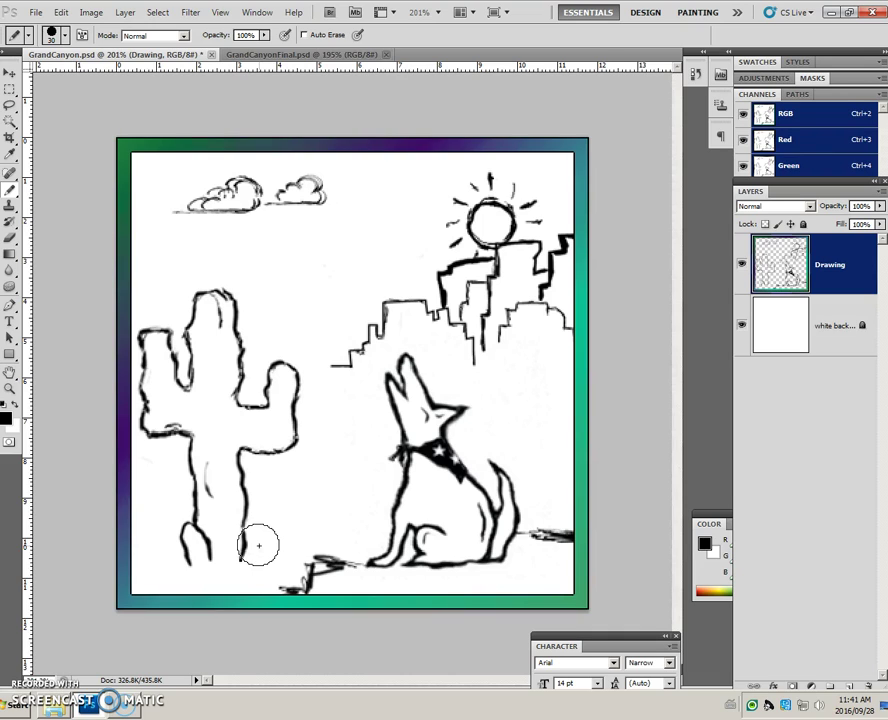
key(bracketleft)
key(bracketleft)
key(bracketleft)
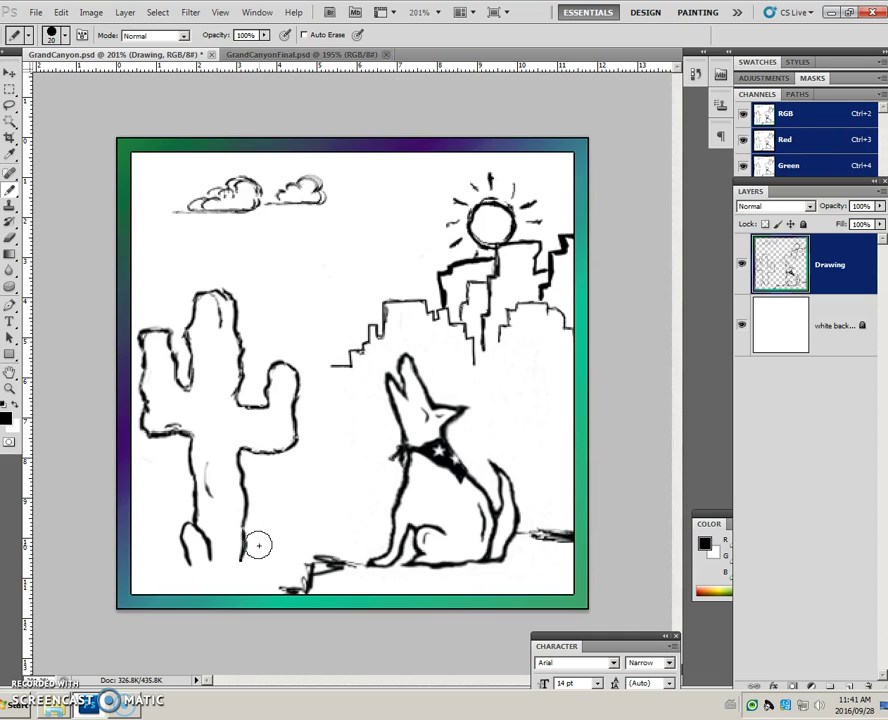
key(bracketleft)
key(bracketleft)
key(bracketleft)
key(bracketleft)
key(bracketleft)
key(bracketleft)
- Pencil a line closing the cactus's open base and draw a horizon line from the mountains, behind the cactus, to the frame
click(211, 585)
mouse_move(211, 585)
mouse_down()
mouse_move(192, 567)
mouse_move(198, 561)
mouse_move(241, 562)
mouse_up()
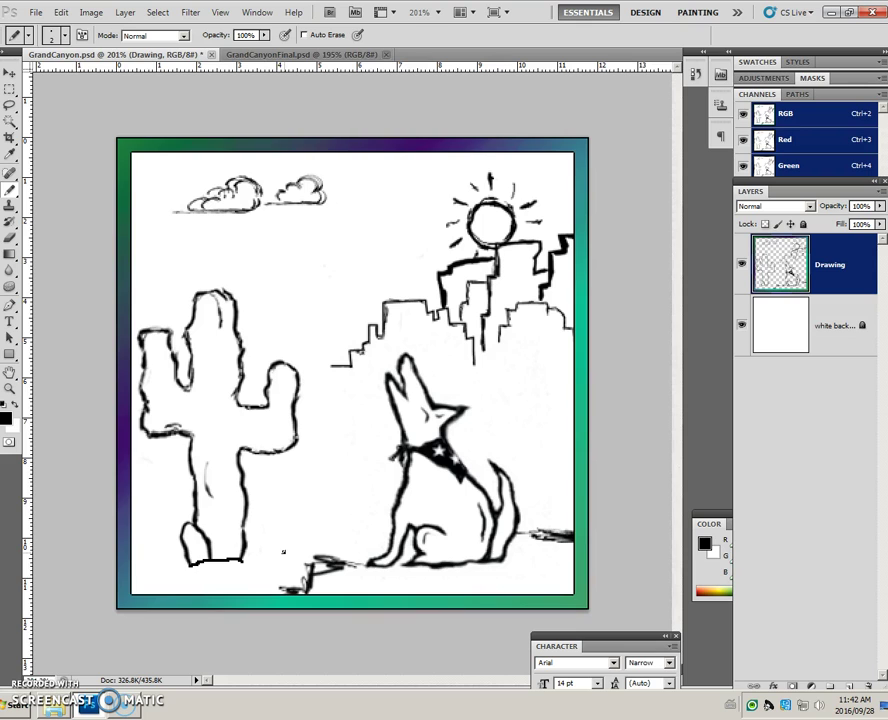
scroll(325, 355, up, 2)
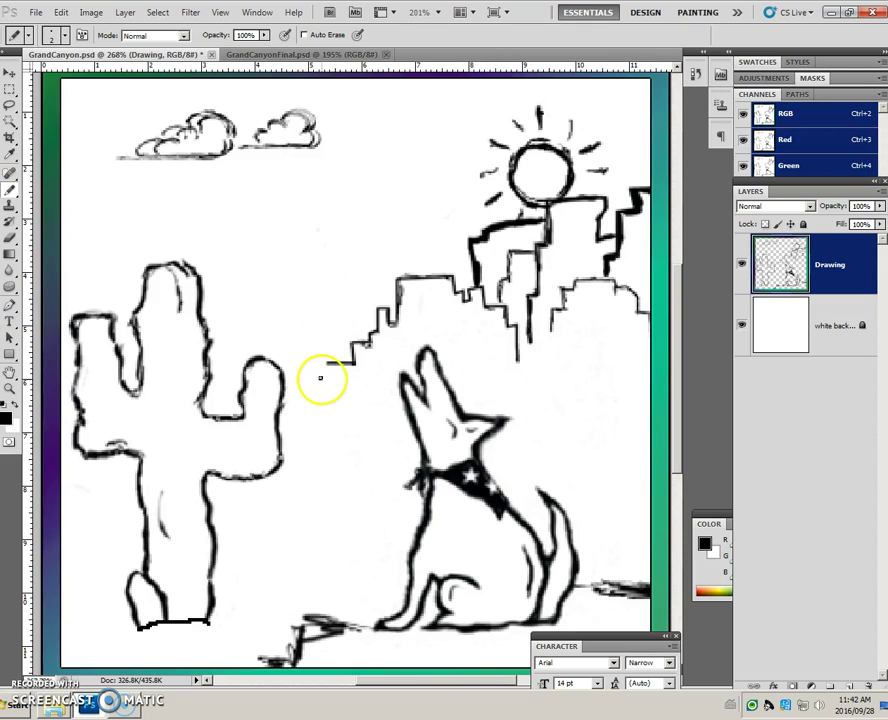
mouse_move(330, 365)
mouse_down()
mouse_move(293, 359)
mouse_move(215, 370)
mouse_up()
drag(140, 362, 122, 361)
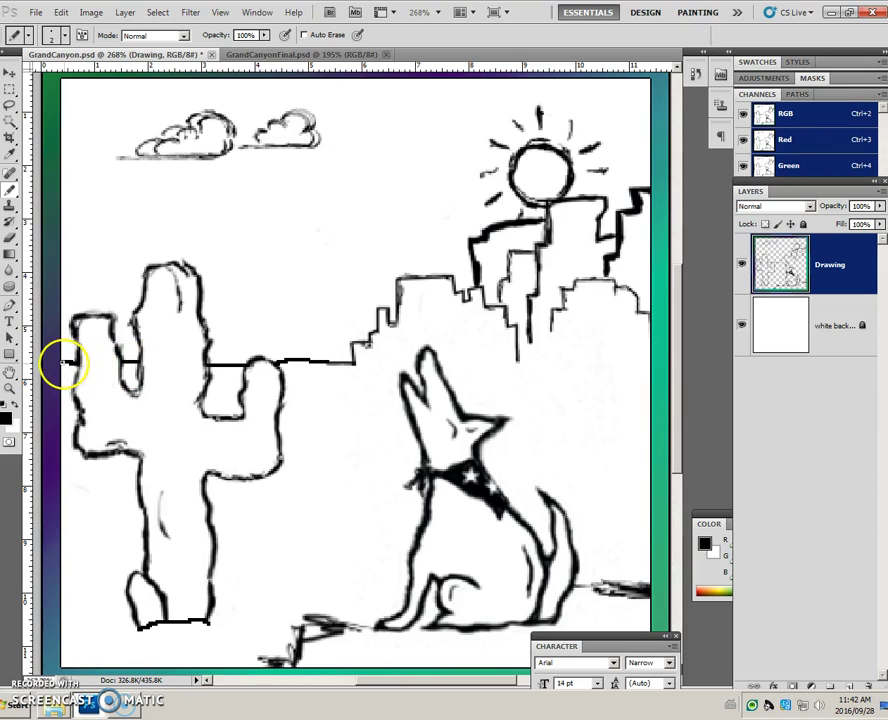
drag(74, 363, 60, 361)
scroll(287, 412, down, 4)
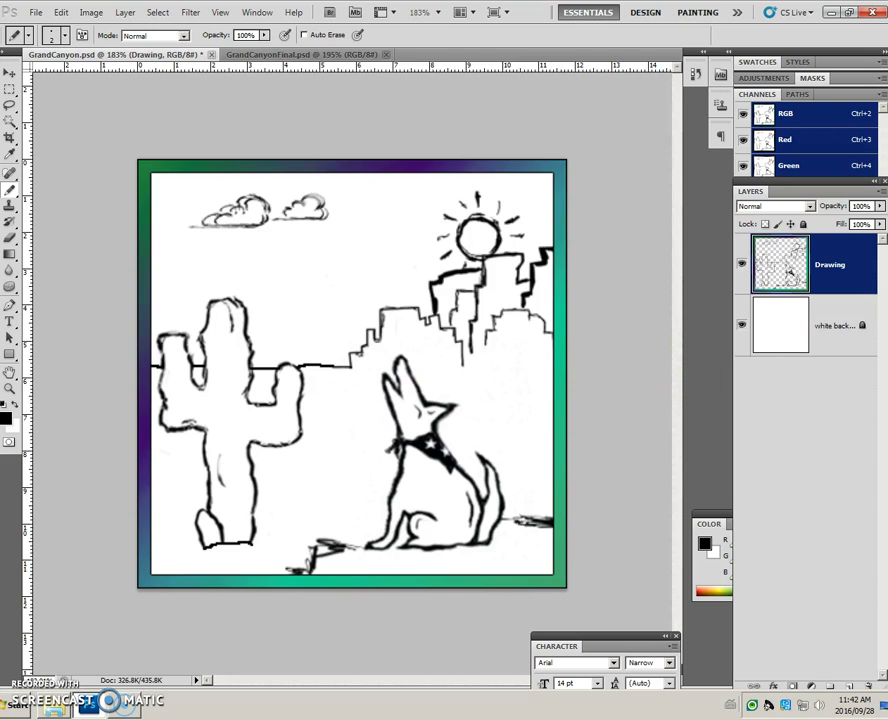
- Add a new layer named "Painting" above the Drawing layer, and make the Drawing layer active again
click(848, 688)
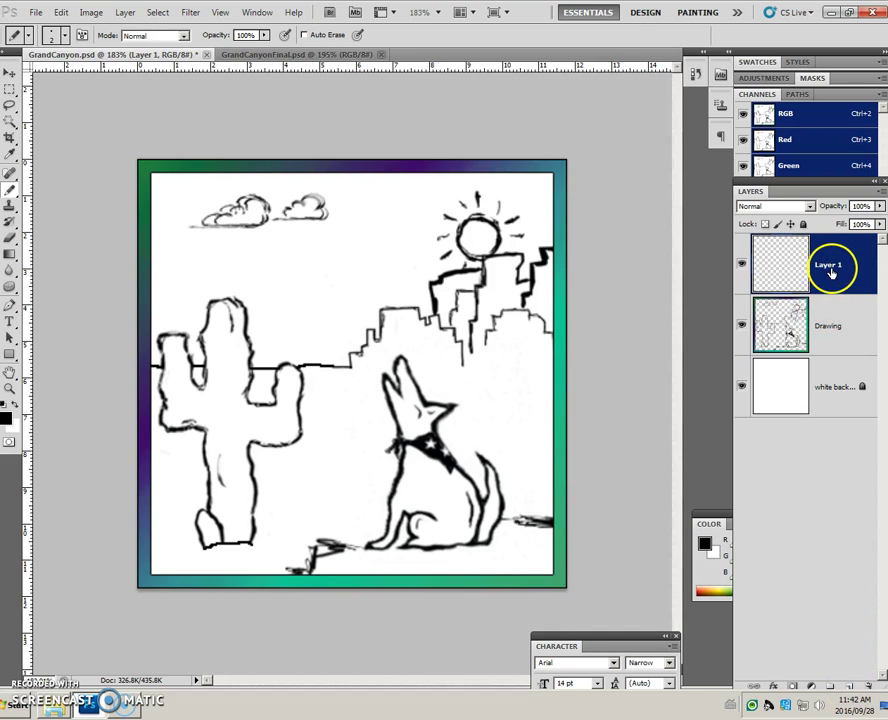
double_click(831, 268)
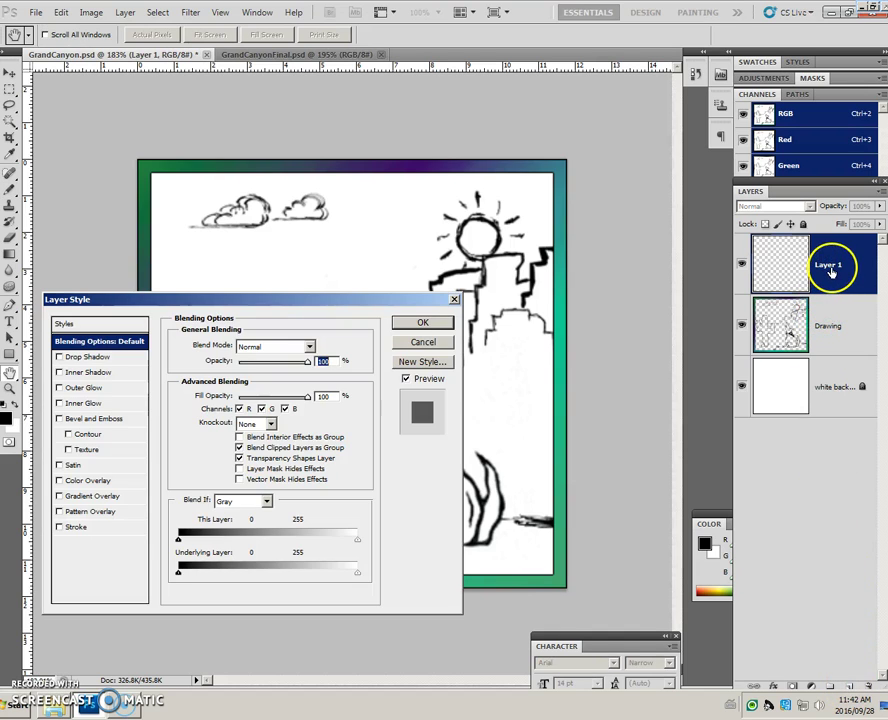
click(423, 343)
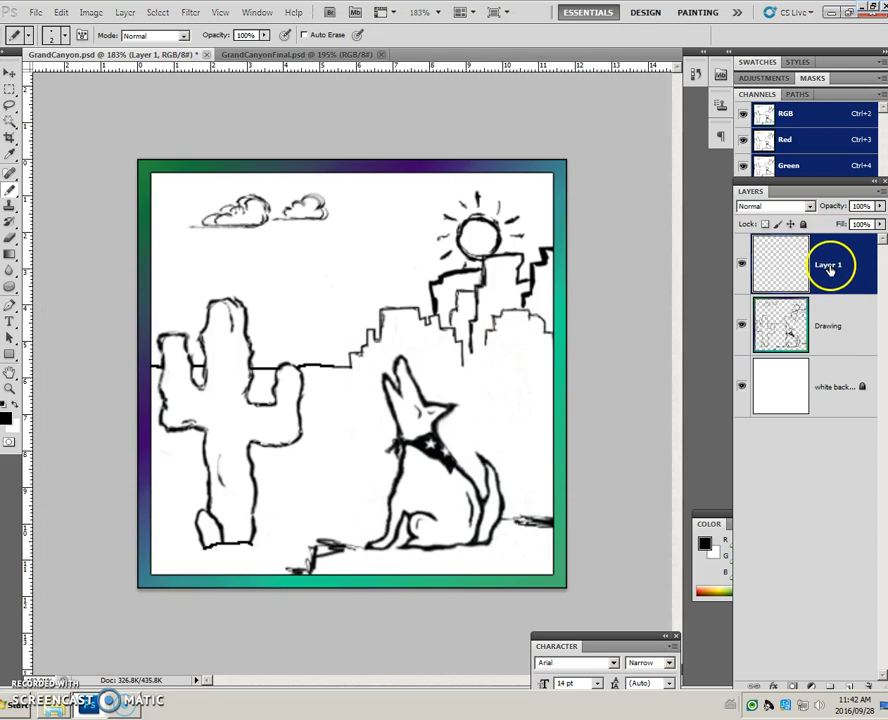
double_click(829, 266)
text(Painting)
key(Return)
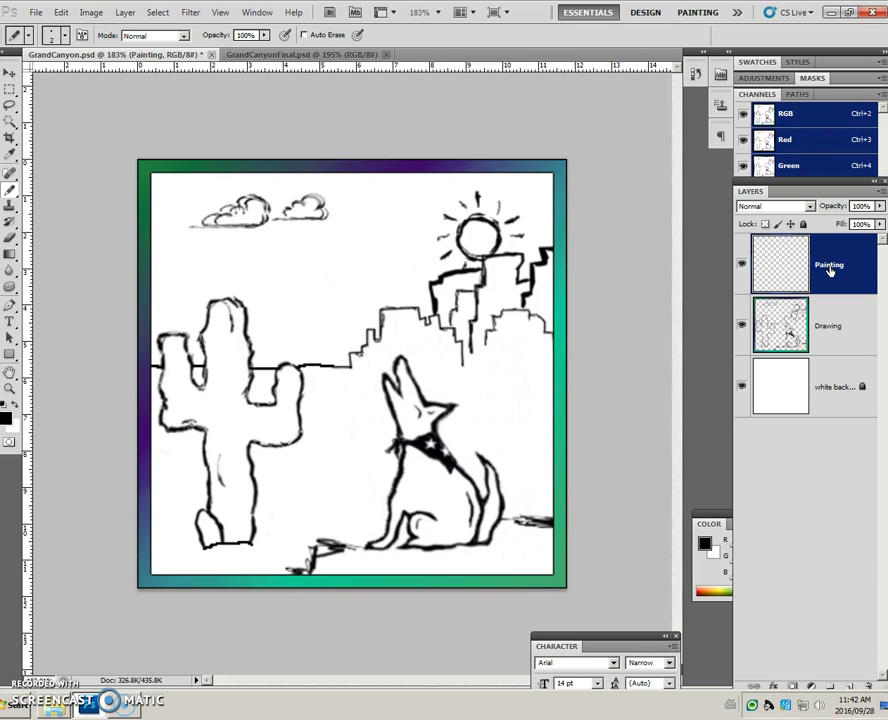
mouse_move(829, 270)
mouse_down()
mouse_move(848, 344)
mouse_move(835, 335)
mouse_up()
click(835, 335)
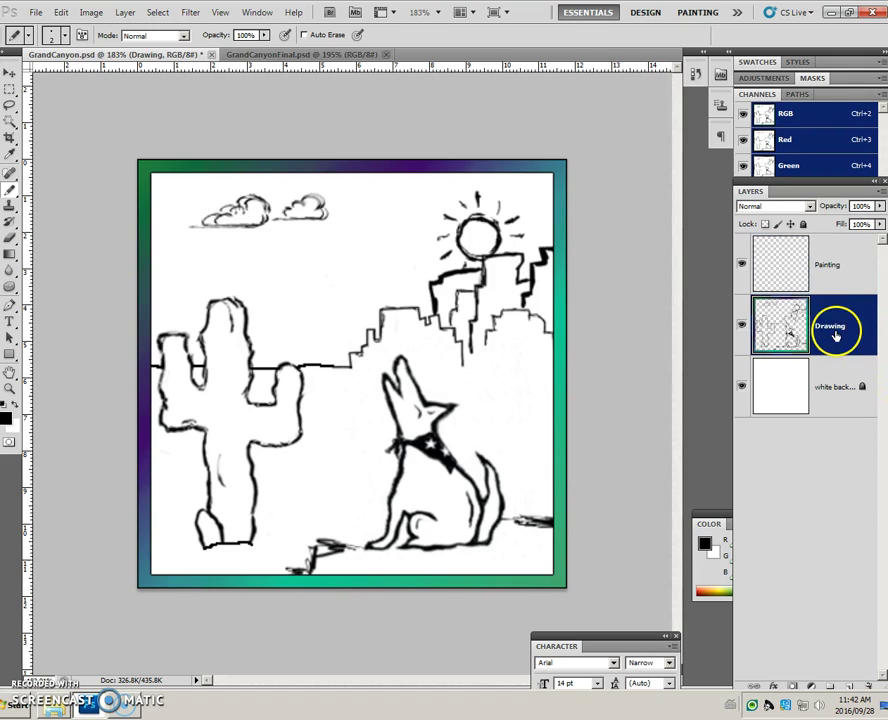
- Lock all properties of the Drawing layer
click(803, 225)
mouse_move(810, 252)
mouse_down()
mouse_move(809, 343)
mouse_move(783, 341)
mouse_move(795, 328)
mouse_up()
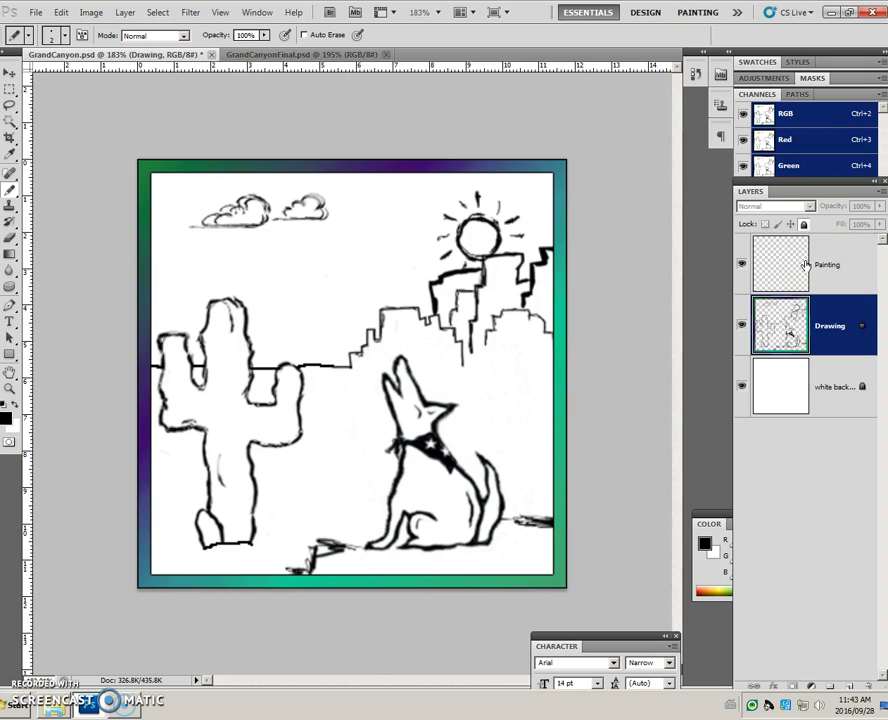
drag(817, 335, 829, 330)
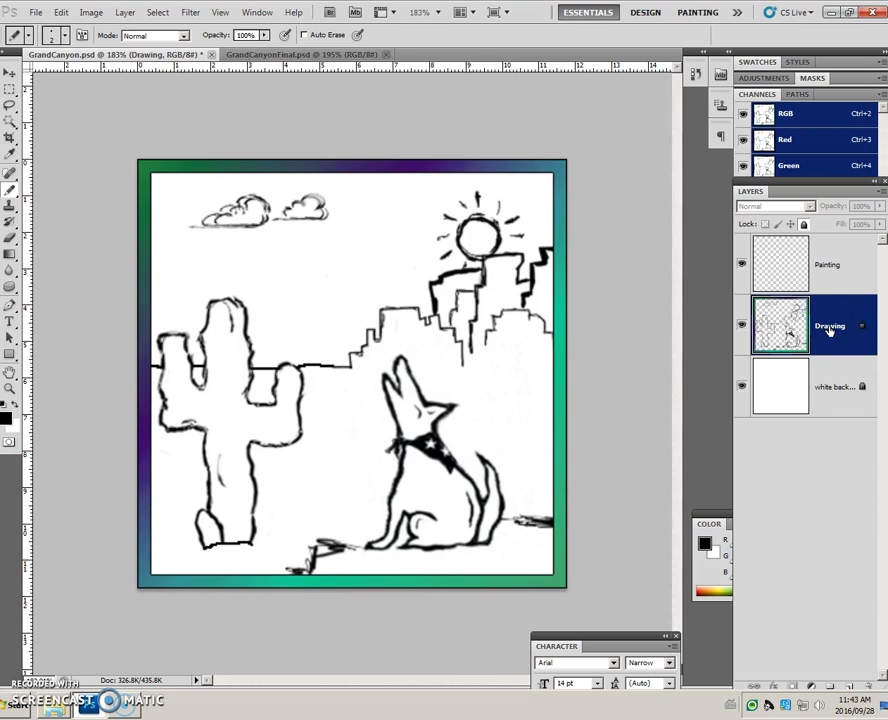
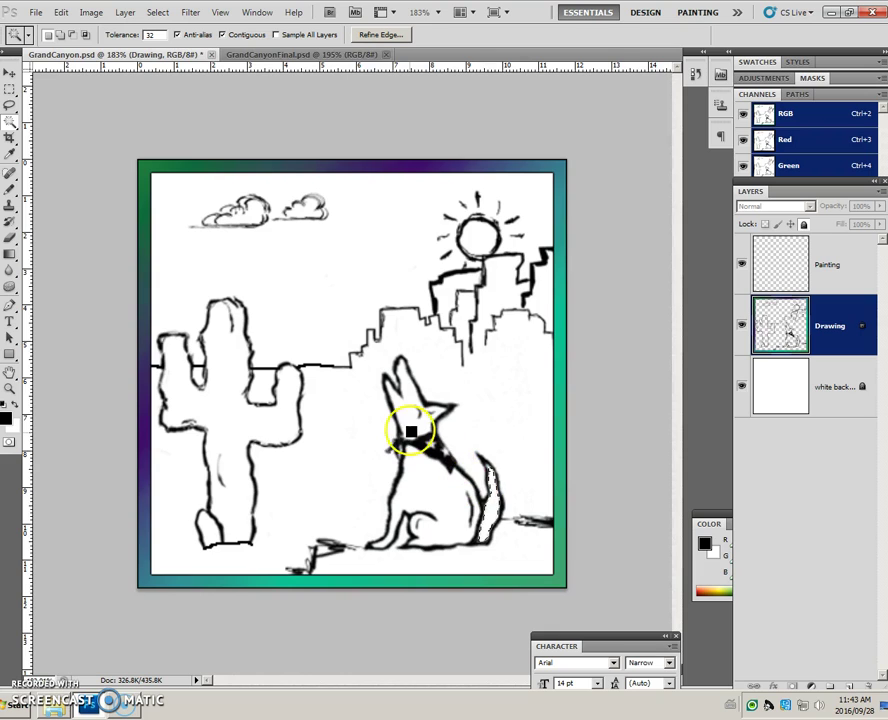
- Select the coyote's tail, body, head and ear on the Drawing layer with the Magic Wand in add-to-selection mode
click(60, 35)
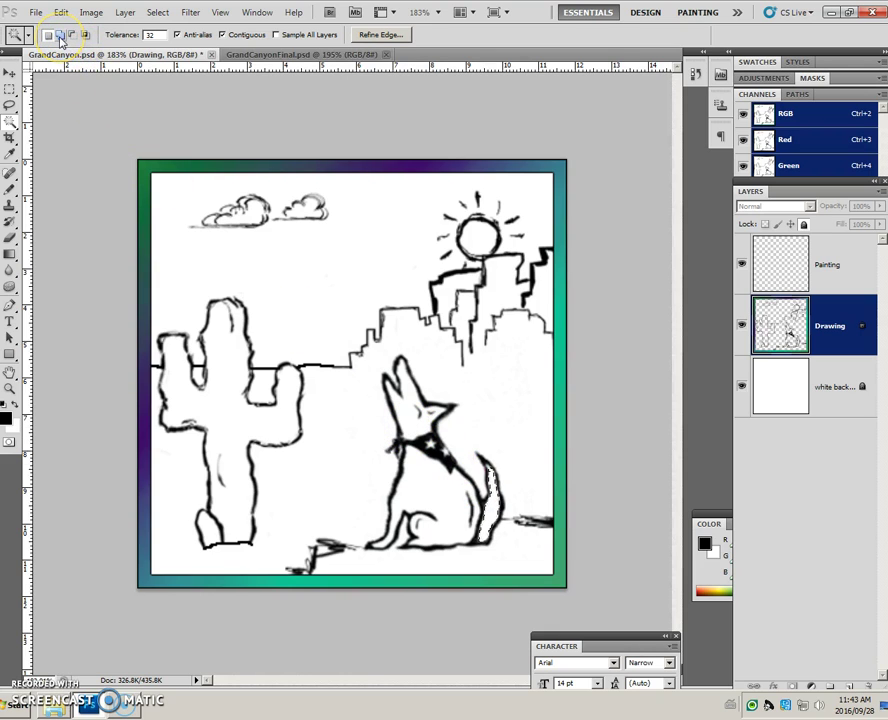
click(430, 478)
click(407, 410)
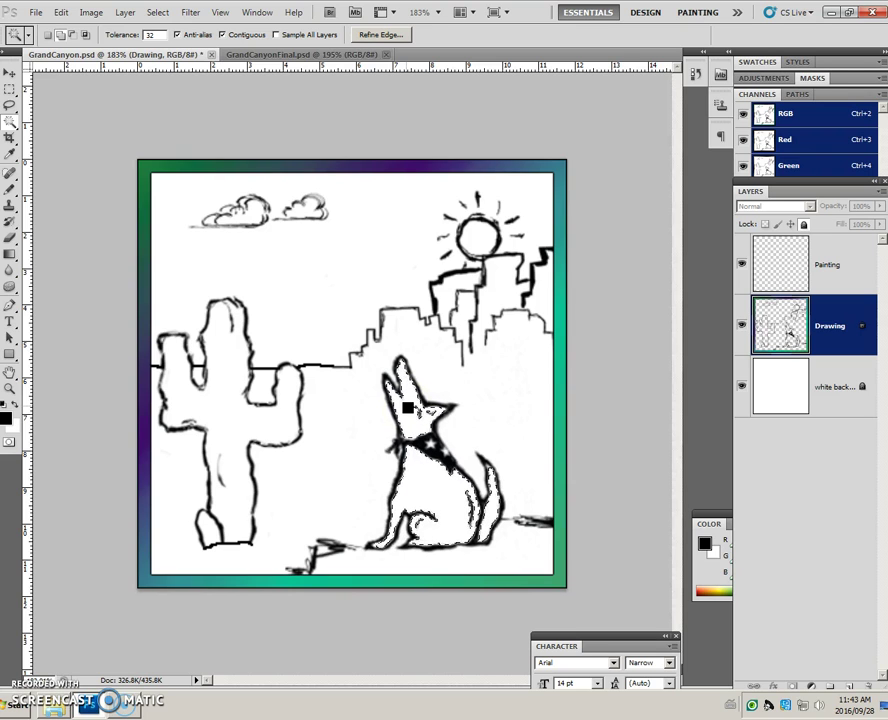
click(392, 390)
- Paint grey-brown strokes over the coyote's body on the Painting layer, using the Brush tool with a 15 px tip
click(17, 188)
drag(15, 190, 45, 184)
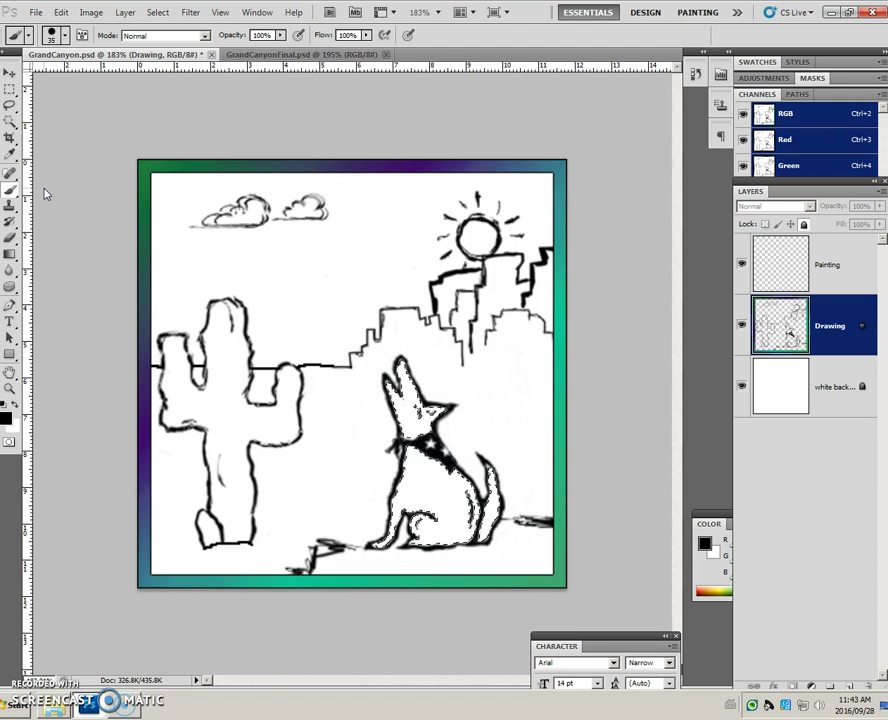
click(757, 62)
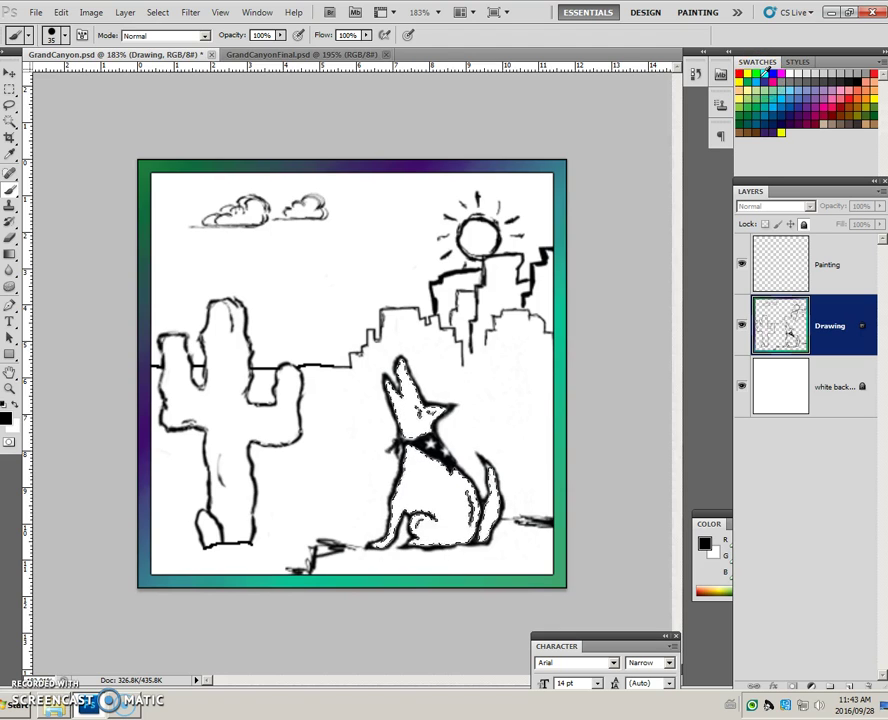
drag(765, 74, 830, 123)
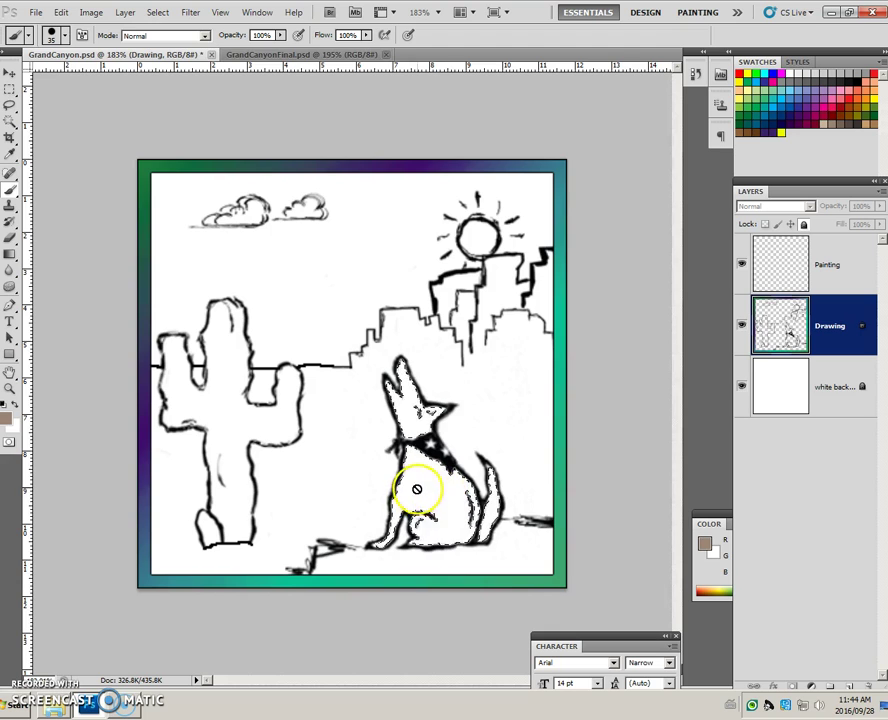
click(828, 278)
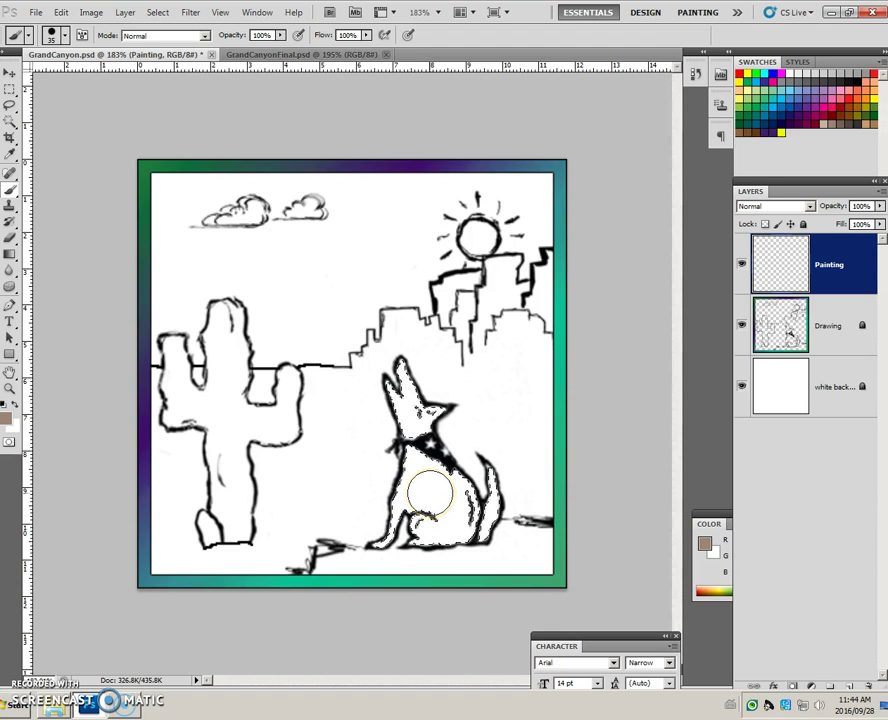
key(bracketleft)
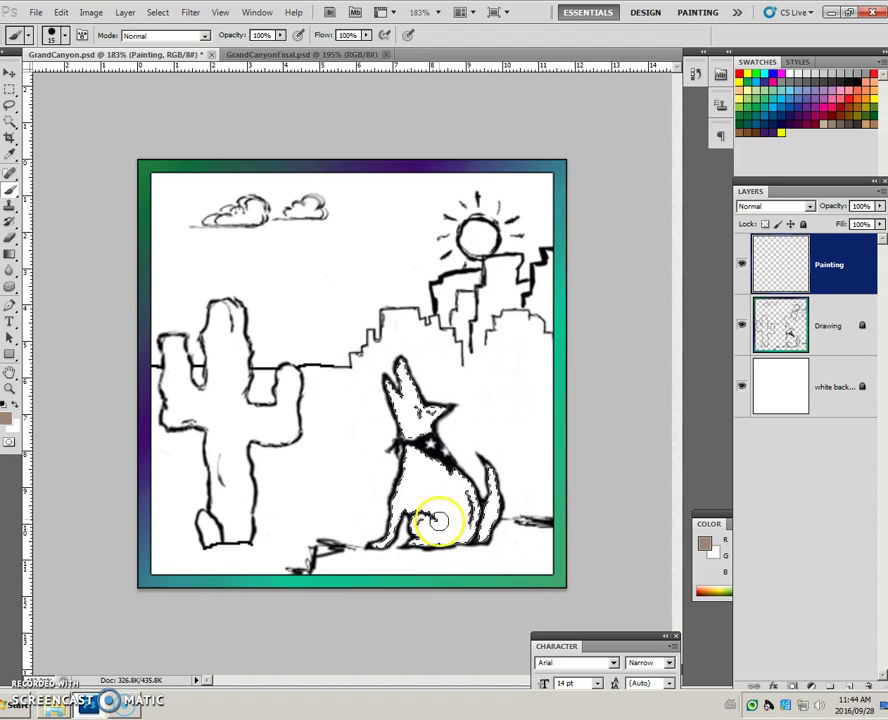
mouse_move(420, 539)
mouse_down()
mouse_move(463, 492)
mouse_move(478, 458)
mouse_move(388, 504)
mouse_move(472, 510)
mouse_up()
mouse_move(430, 475)
mouse_down()
mouse_move(476, 502)
mouse_move(472, 531)
mouse_move(446, 476)
mouse_move(463, 537)
mouse_move(458, 531)
mouse_up()
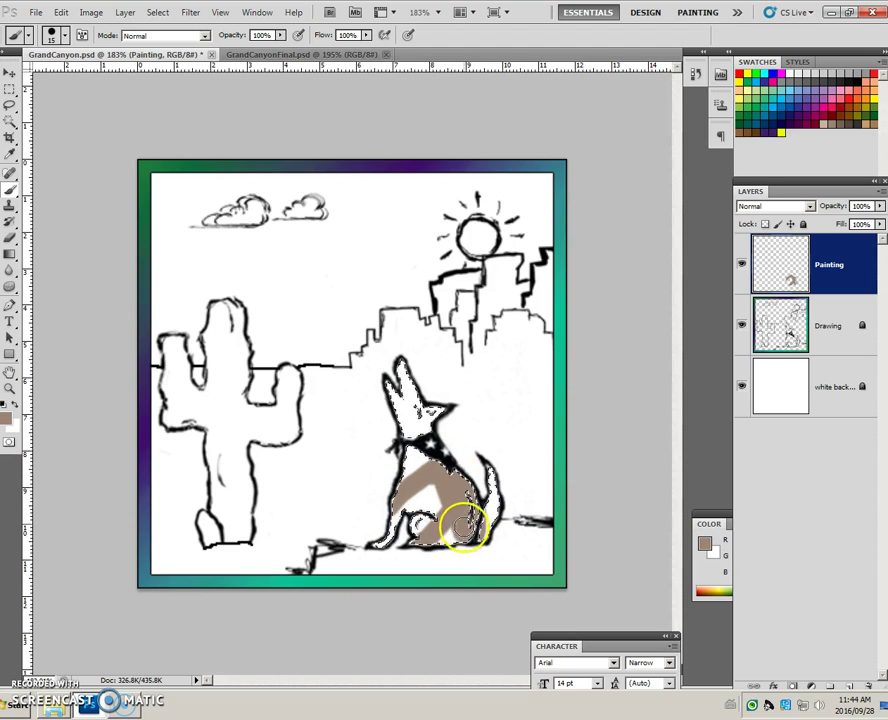
- Lower the brush opacity to 66% and layer more grey-brown and light tan strokes over the coyote's body, head, ears, legs and tail
drag(280, 38, 258, 50)
mouse_move(425, 447)
mouse_down()
mouse_move(405, 478)
mouse_move(413, 440)
mouse_move(436, 469)
mouse_move(422, 520)
mouse_move(460, 524)
mouse_move(434, 538)
mouse_move(466, 533)
mouse_up()
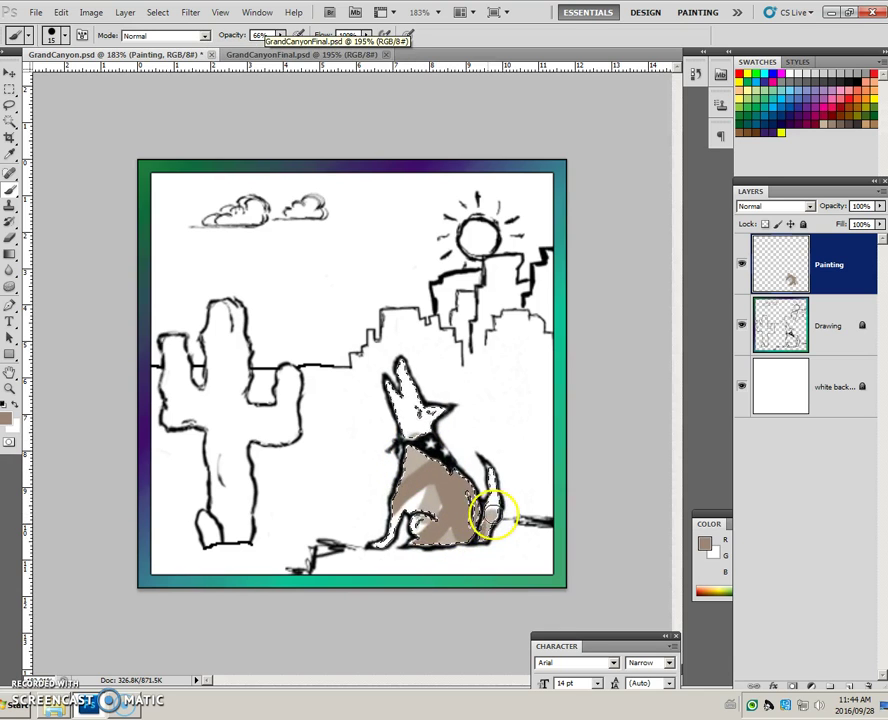
click(864, 124)
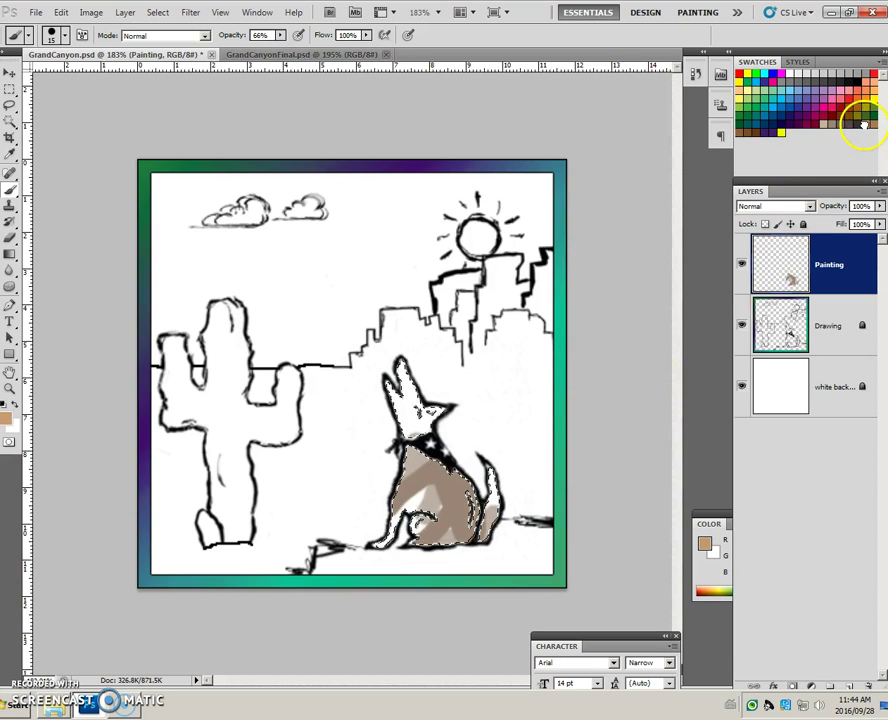
mouse_move(416, 416)
mouse_down()
mouse_move(410, 422)
mouse_move(441, 402)
mouse_move(407, 392)
mouse_up()
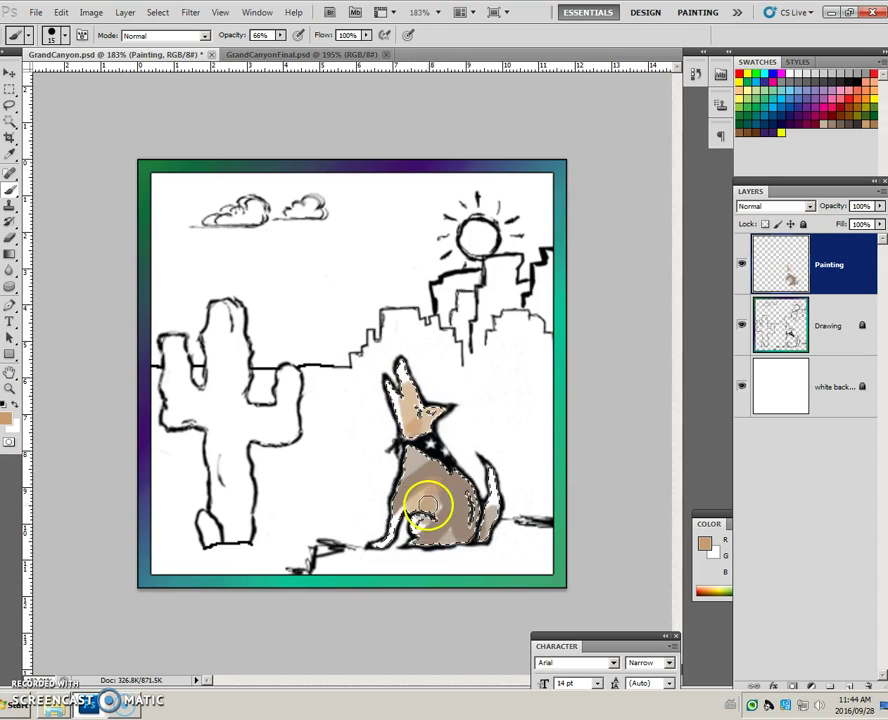
mouse_move(448, 499)
mouse_down()
mouse_move(350, 538)
mouse_move(434, 499)
mouse_move(349, 517)
mouse_move(407, 496)
mouse_move(374, 547)
mouse_move(460, 536)
mouse_move(492, 488)
mouse_move(490, 463)
mouse_move(492, 497)
mouse_up()
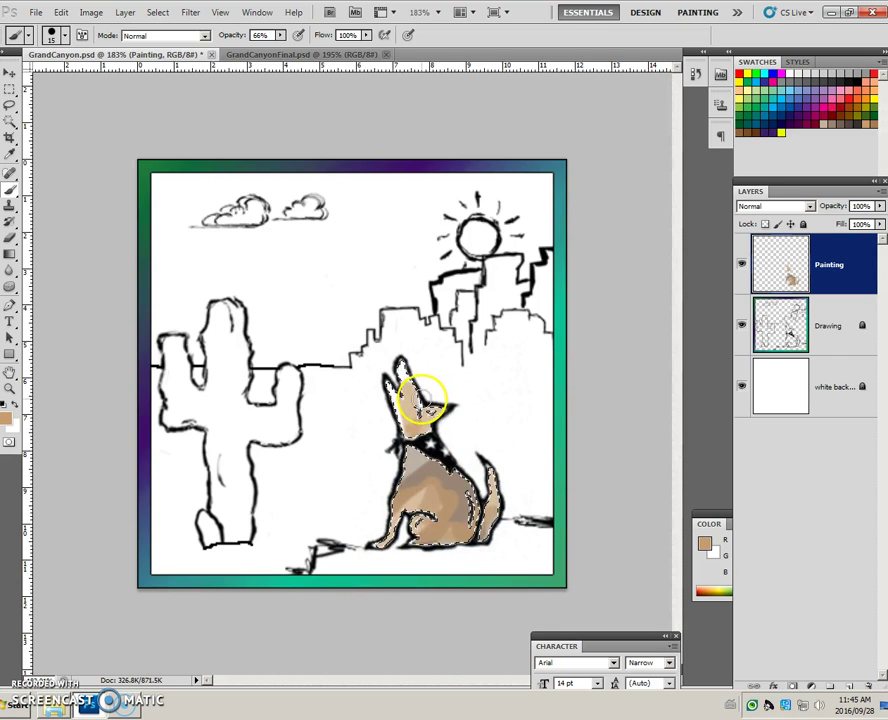
drag(386, 393, 387, 436)
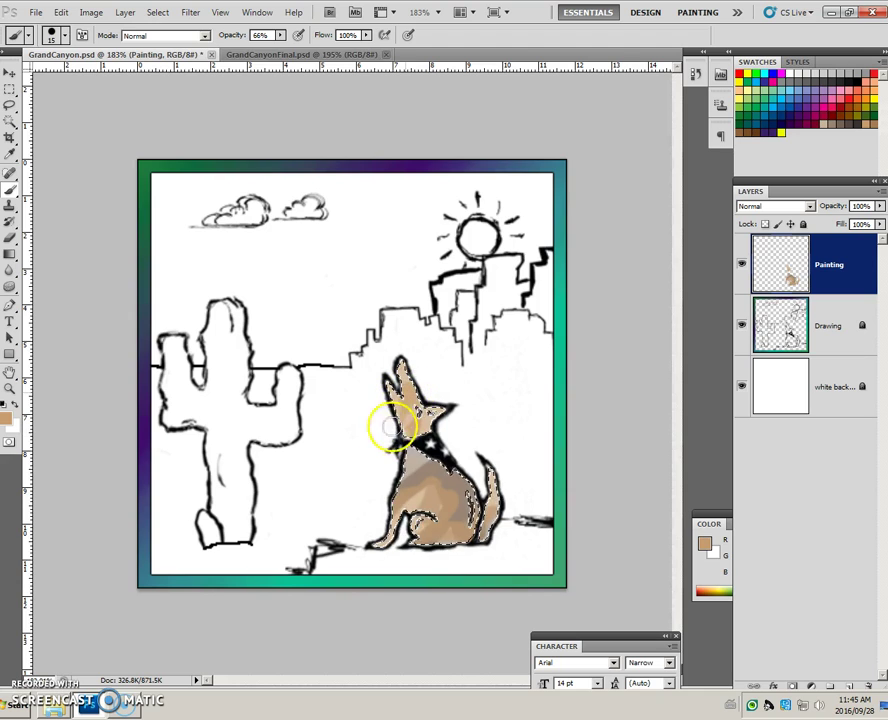
drag(448, 505, 440, 487)
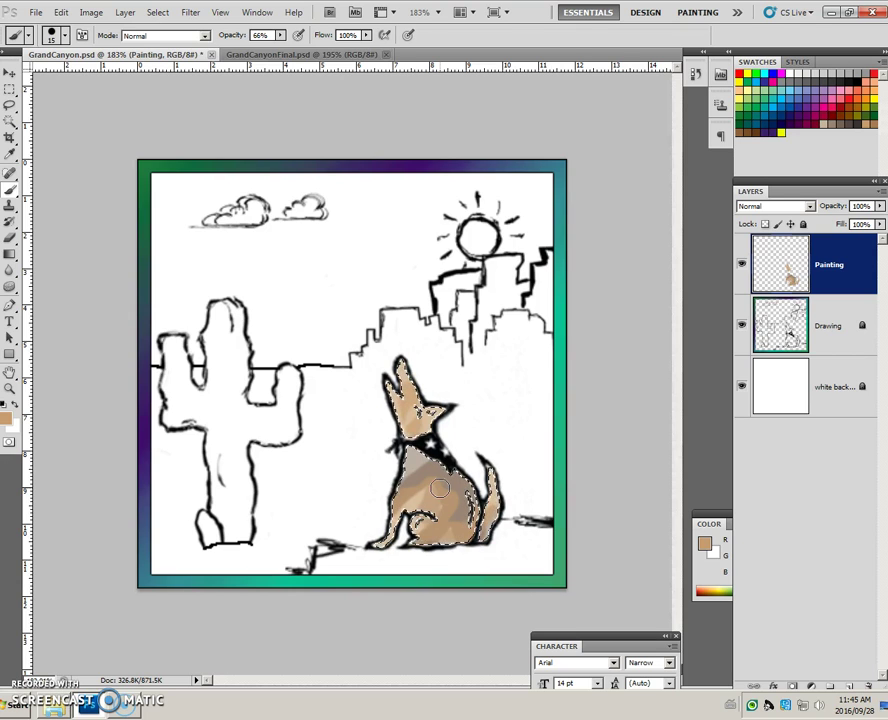
- Hide the selection edges around the coyote without deselecting it
key(ctrl+d)
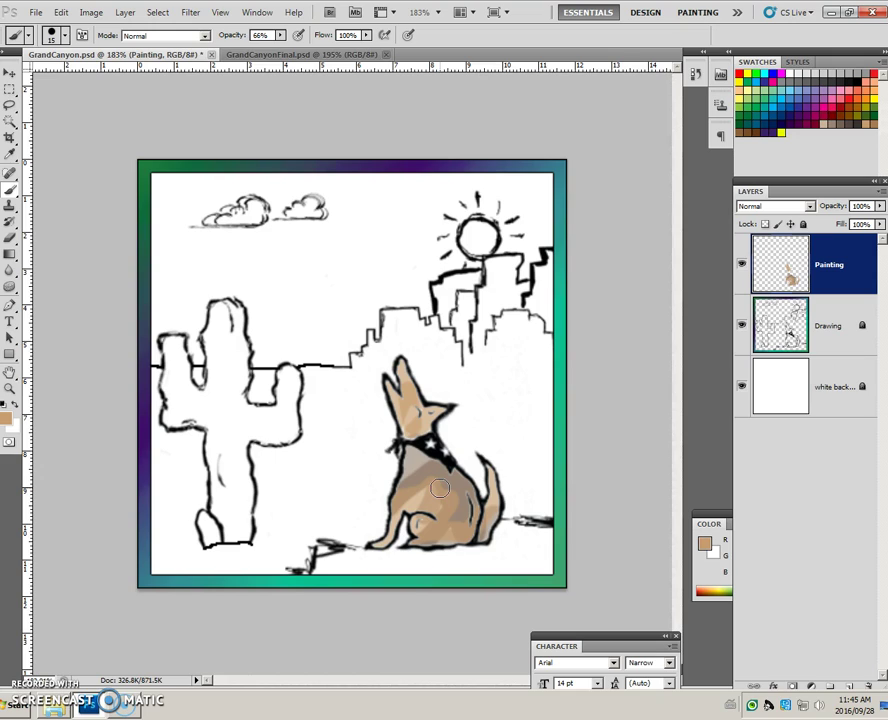
click(406, 477)
key(5)
key(5)
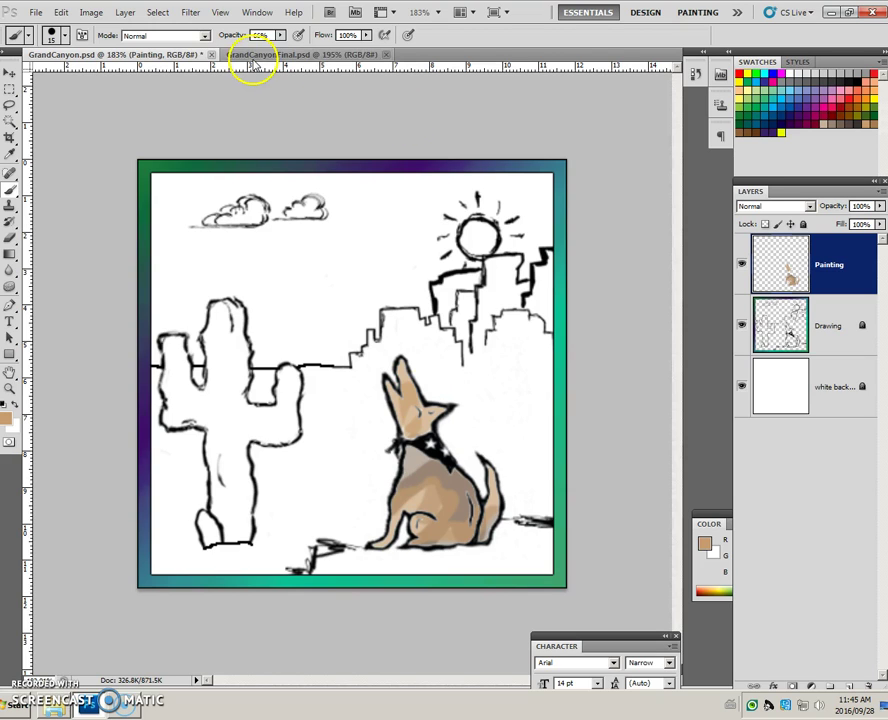
key(6)
key(6)
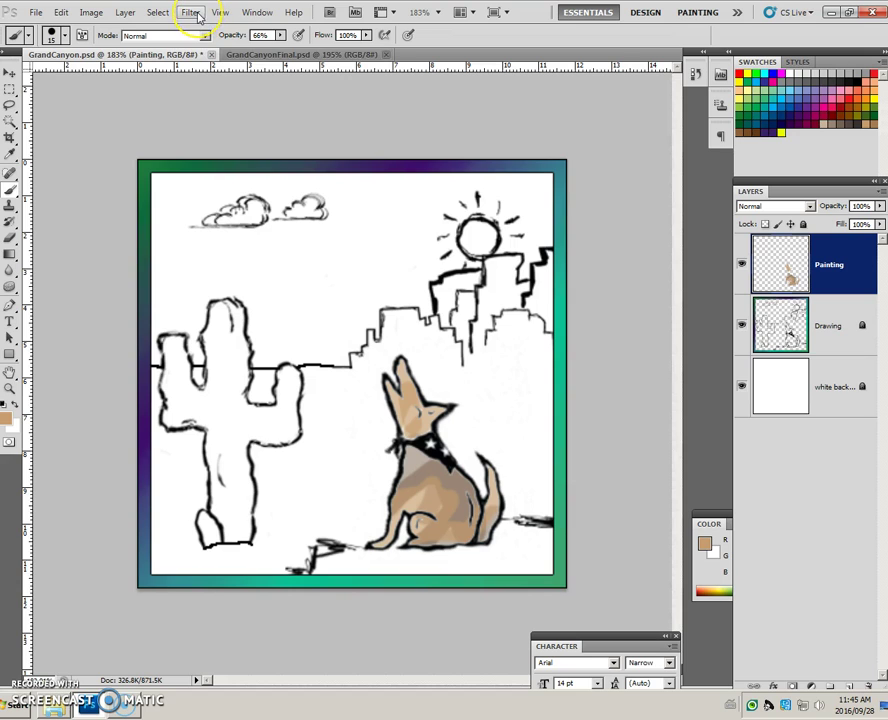
- Apply a Gaussian Blur with a radius of 3.0 pixels to the coyote's colouring on the Painting layer
click(199, 16)
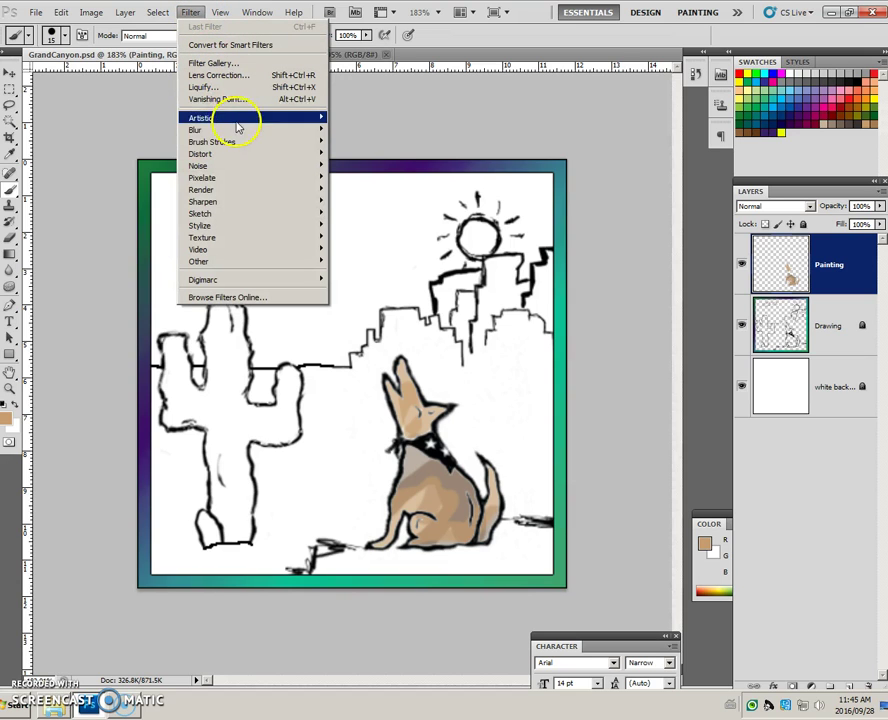
mouse_move(238, 133)
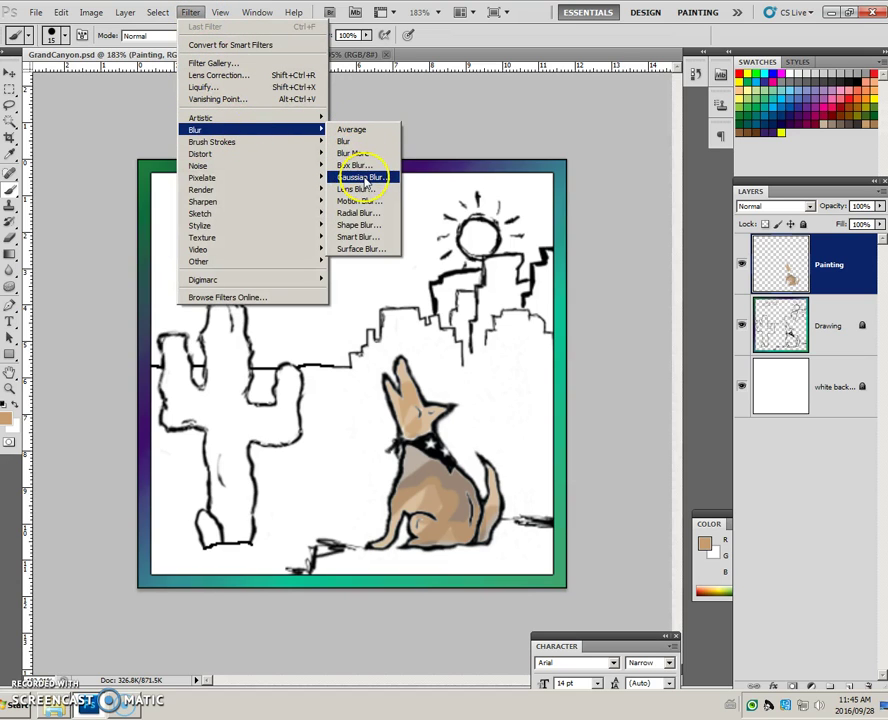
click(363, 177)
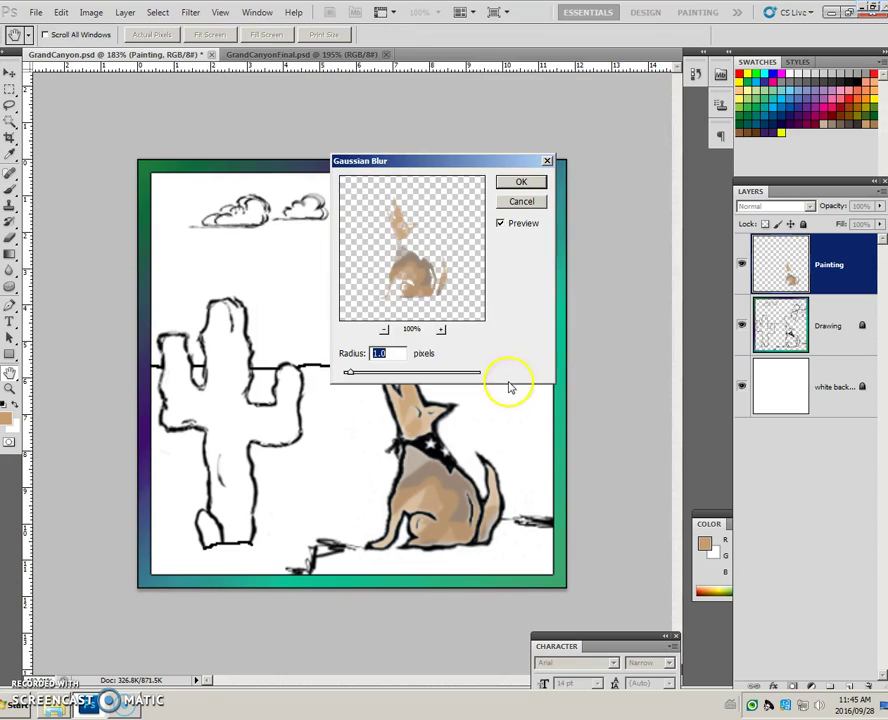
click(508, 325)
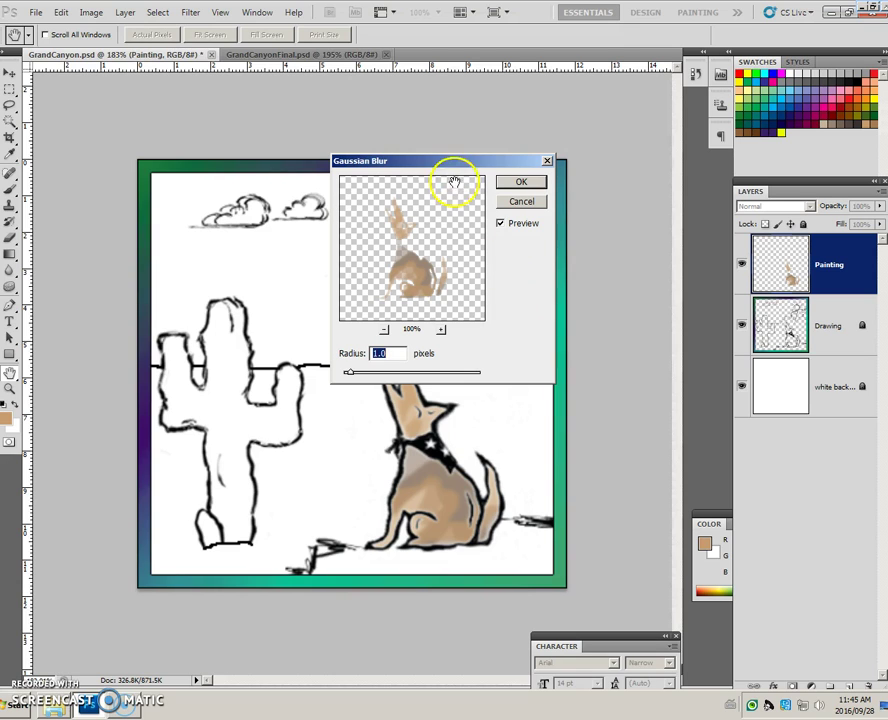
drag(450, 170, 530, 114)
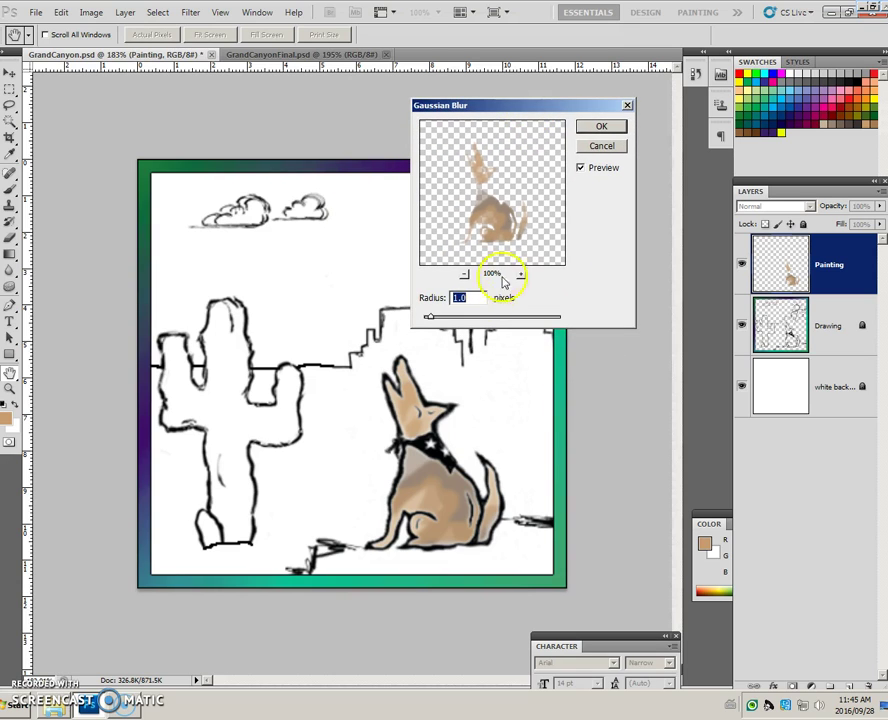
drag(423, 316, 446, 317)
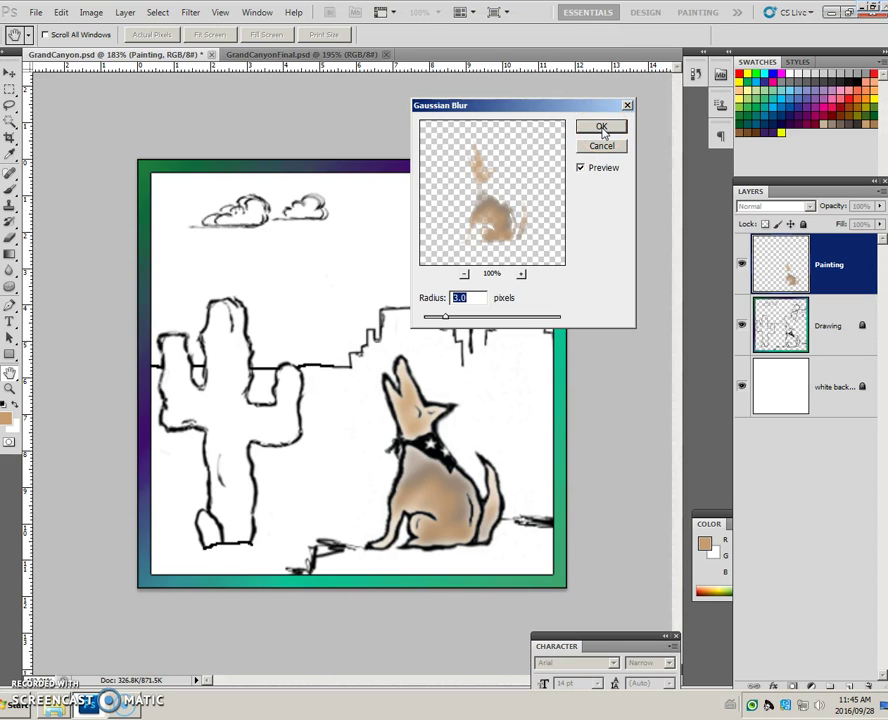
click(602, 129)
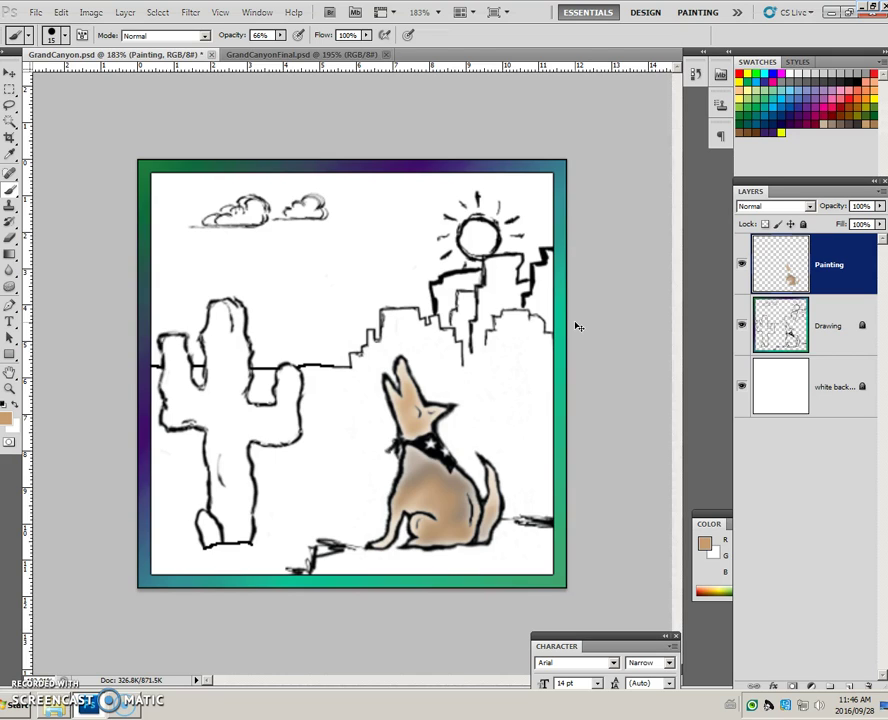
- Deselect the coyote and move the Painting layer below the Drawing layer
key(ctrl+h)
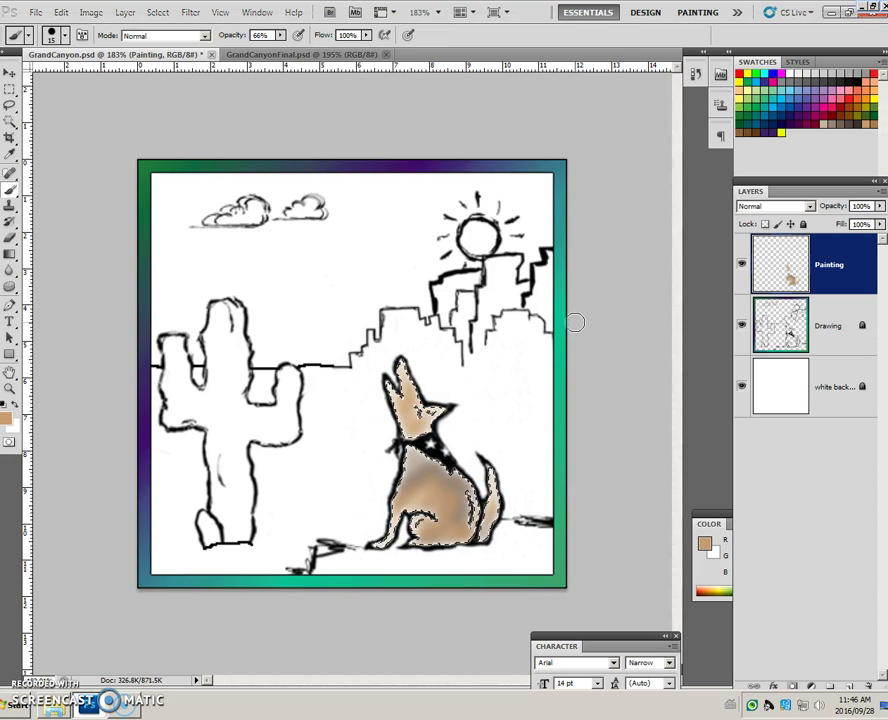
key(ctrl+d)
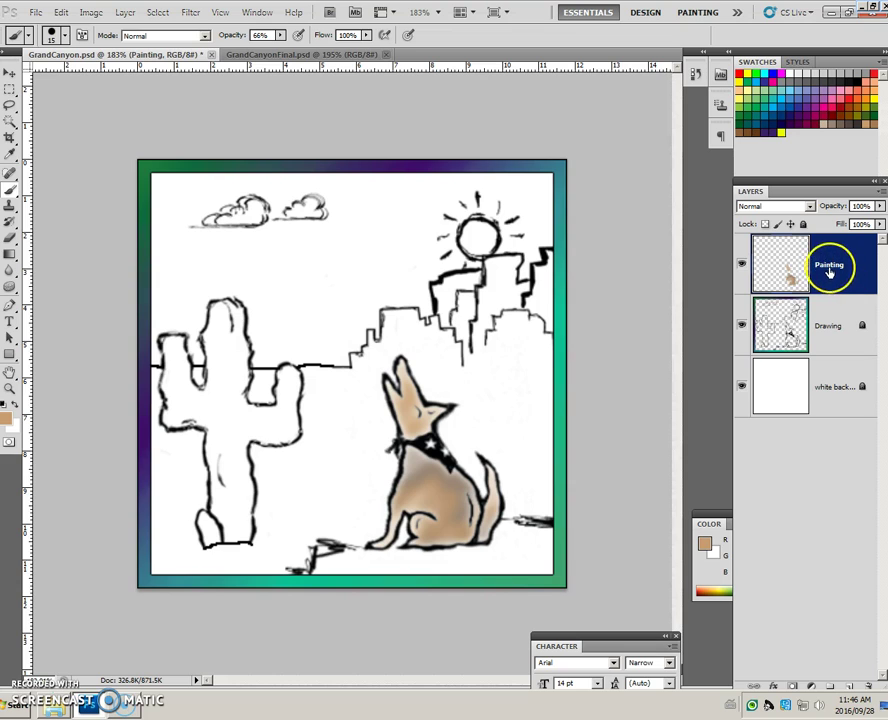
drag(829, 271, 841, 348)
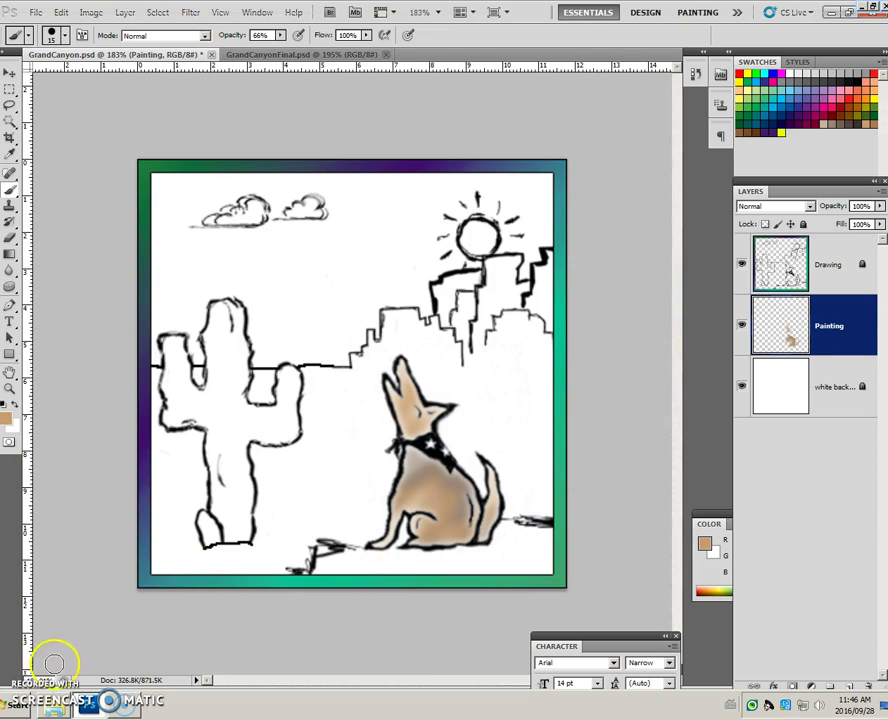
- Examine the finished colouring in GrandCanyonFinal.psd and return to GrandCanyon.psd
click(64, 266)
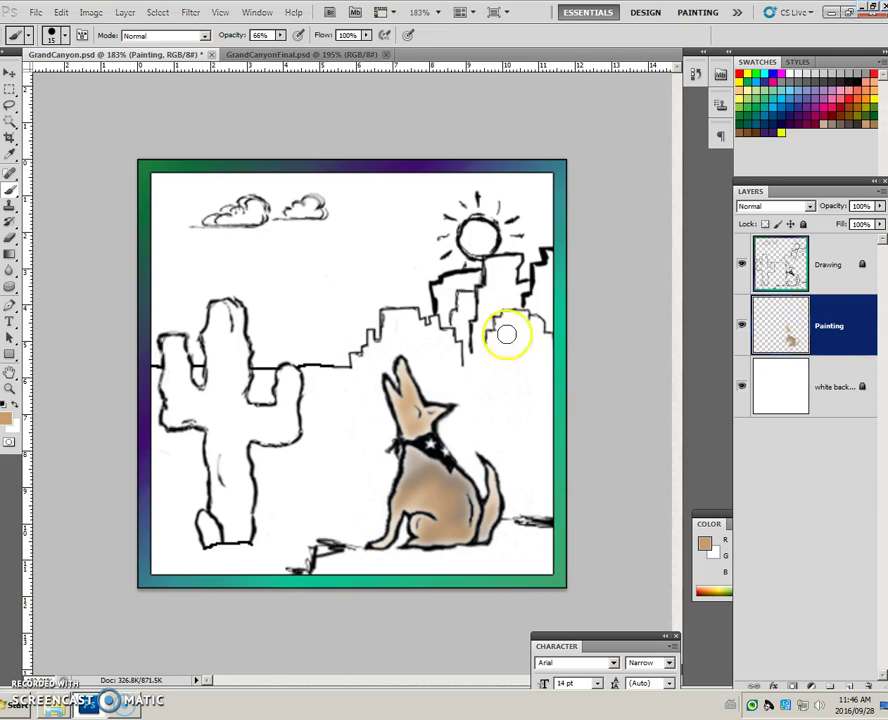
click(283, 55)
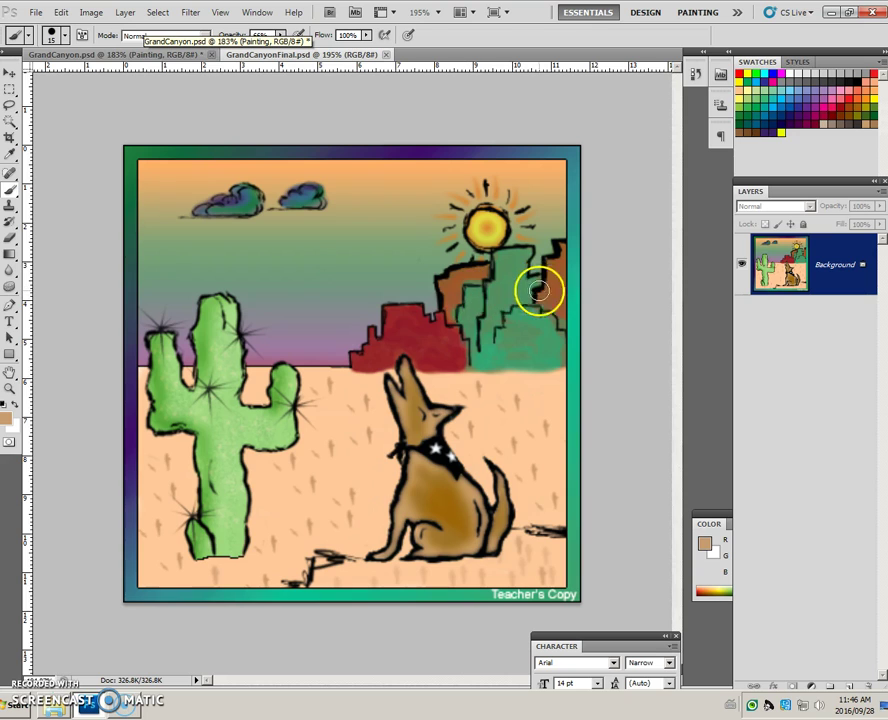
click(156, 55)
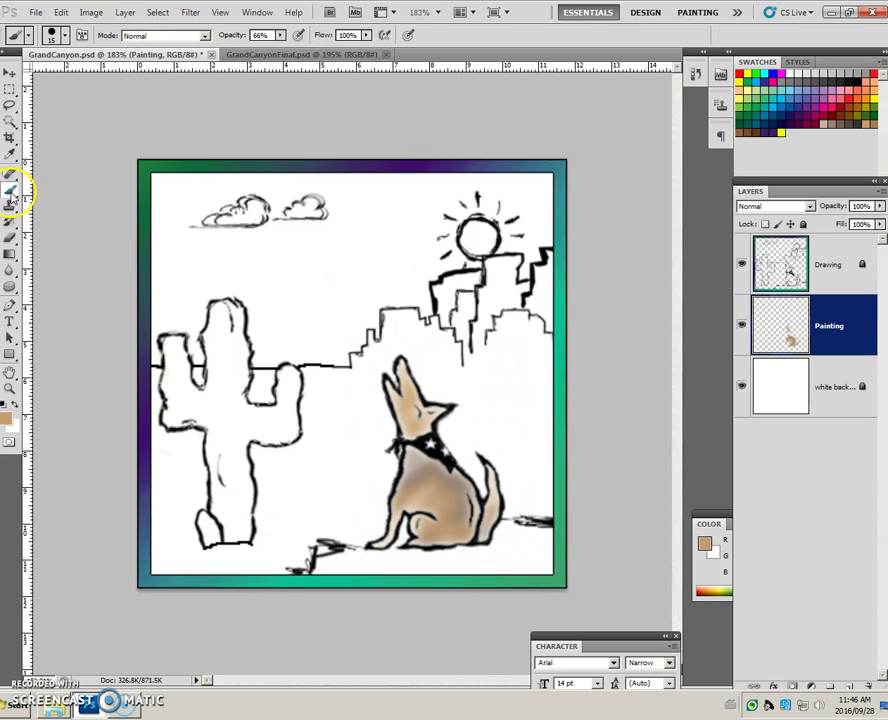
- Set the brush hardness to 0% and replace the current brushes with the default brush set
click(64, 36)
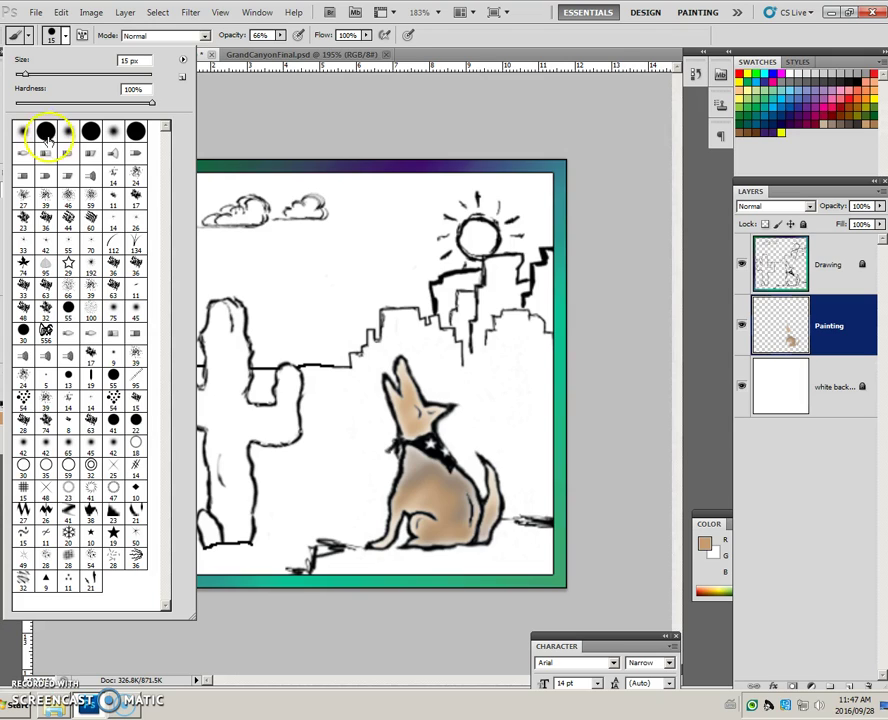
click(17, 102)
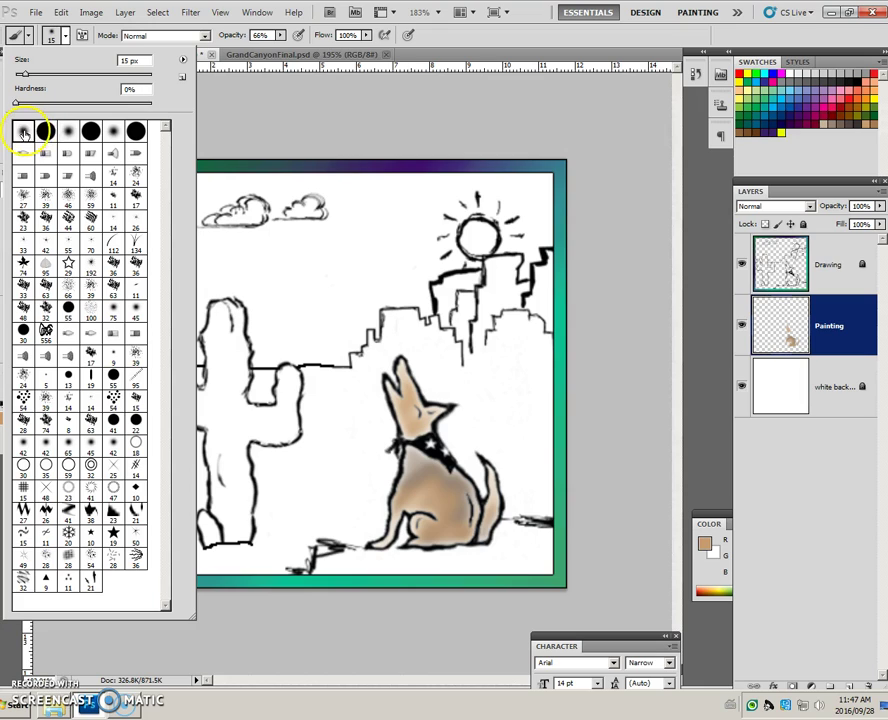
click(183, 62)
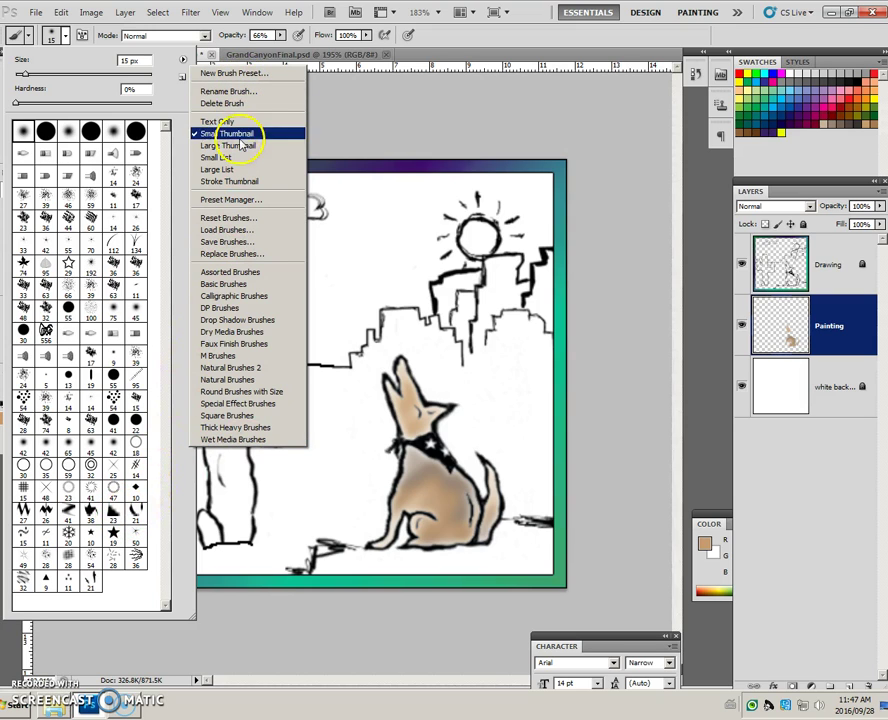
click(227, 219)
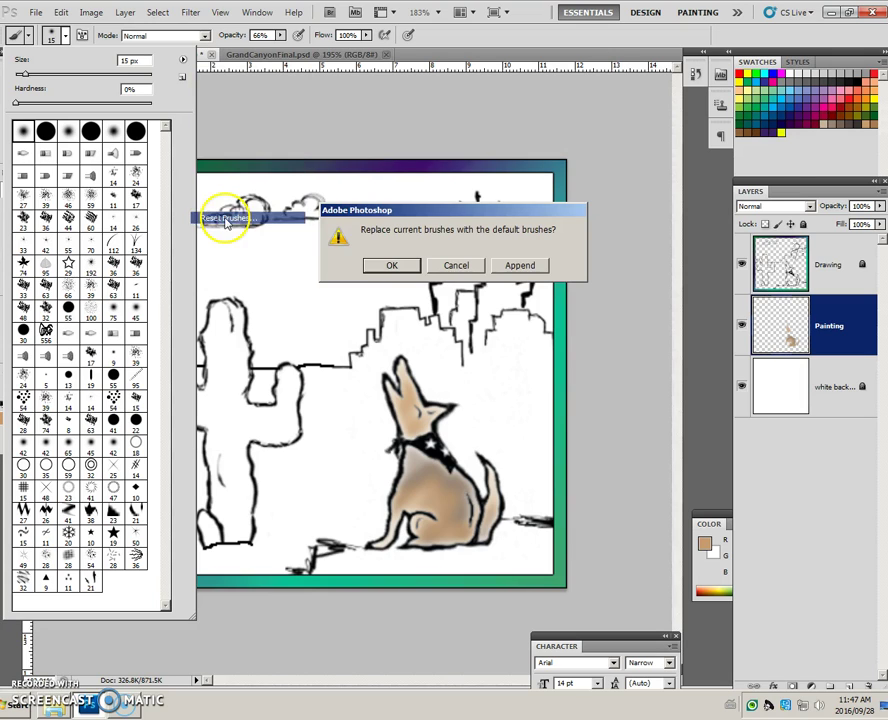
click(396, 266)
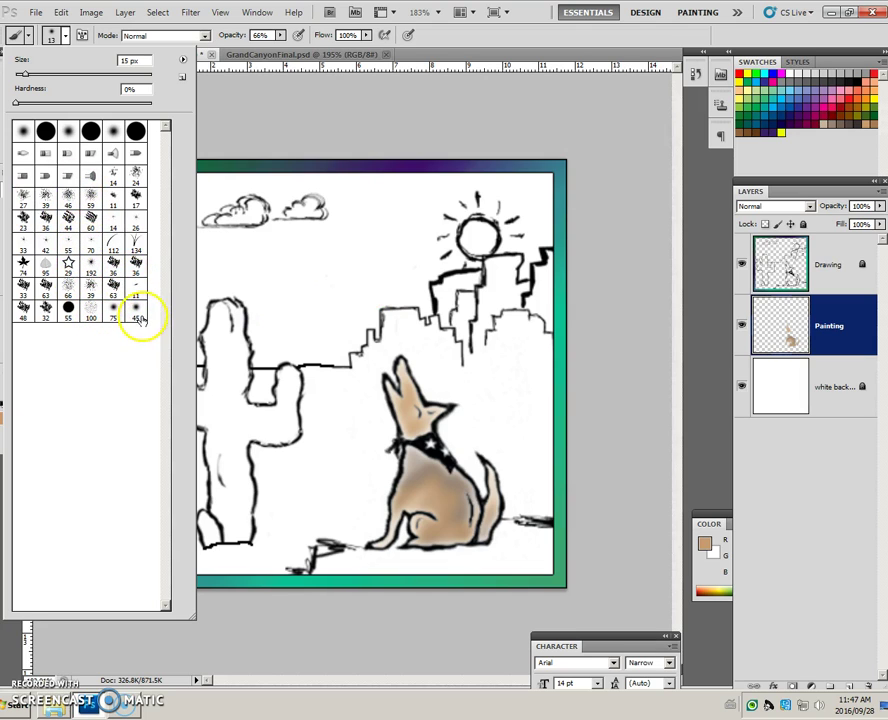
- Append the Wet Media Brushes to the brush set and choose the first soft 42 px brush among them
click(183, 59)
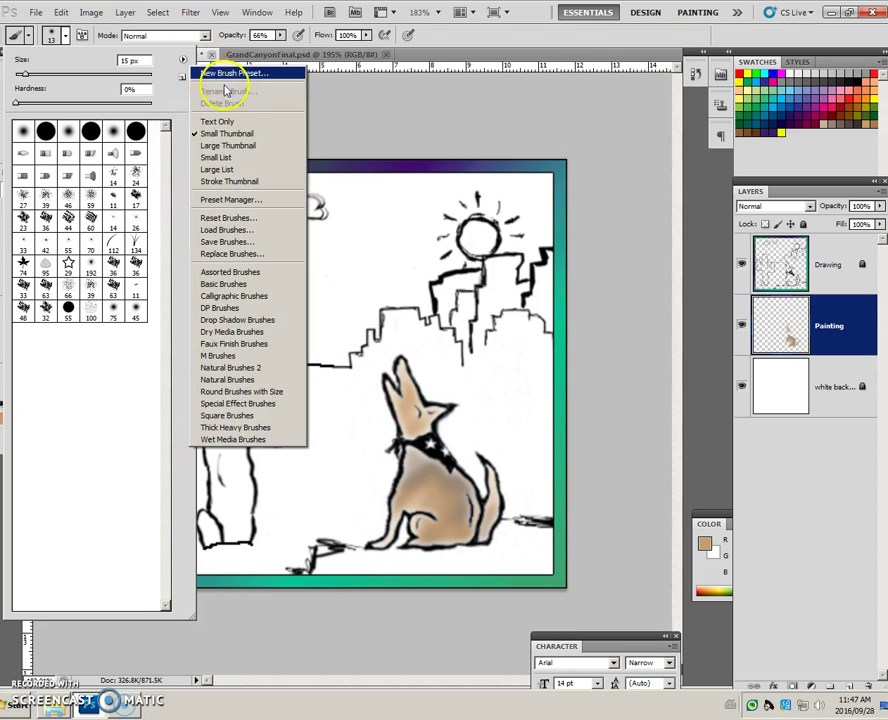
click(240, 440)
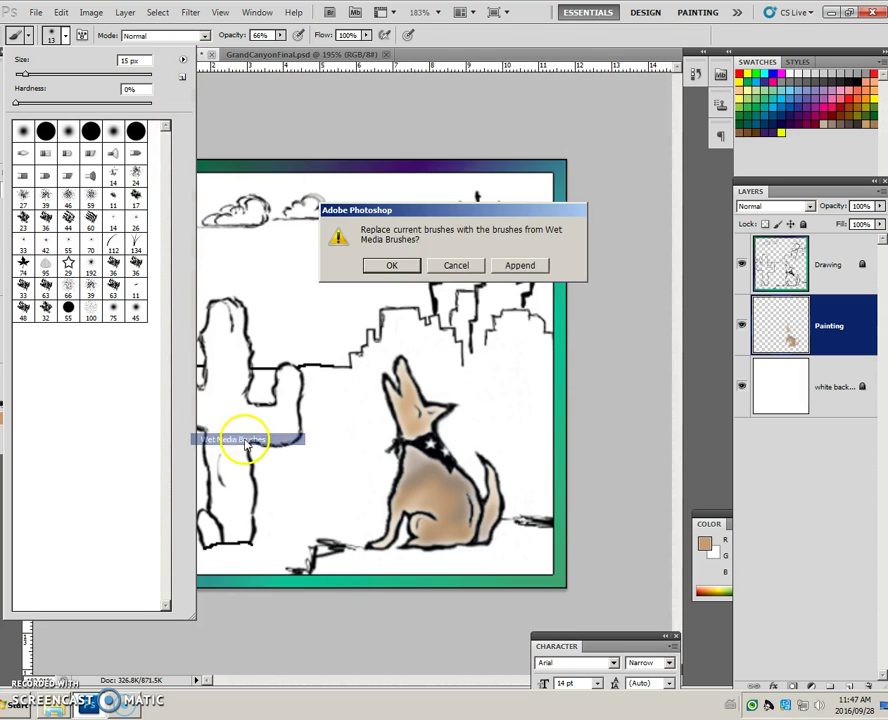
click(522, 265)
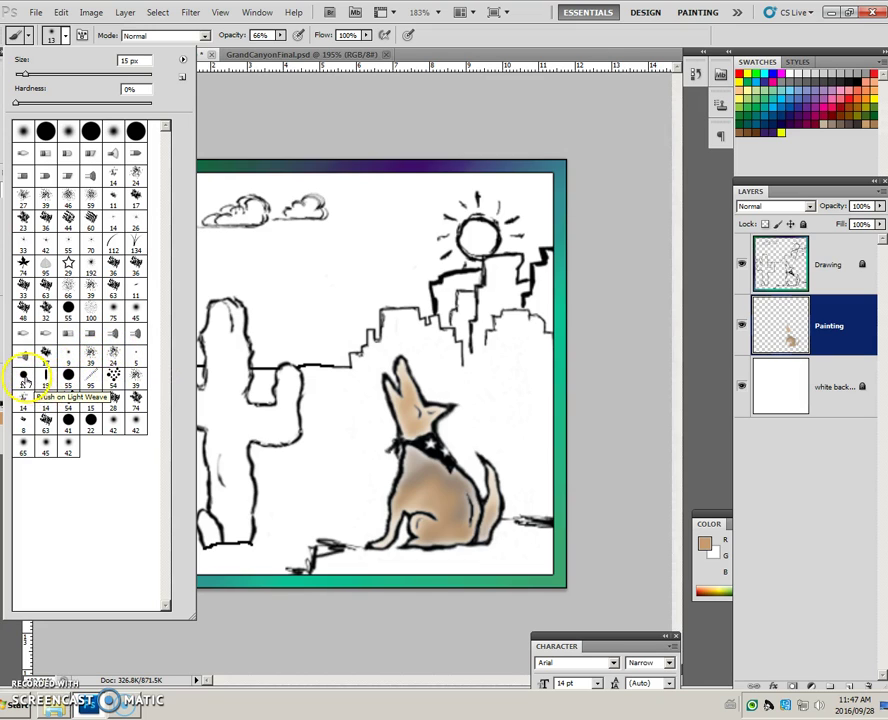
click(115, 424)
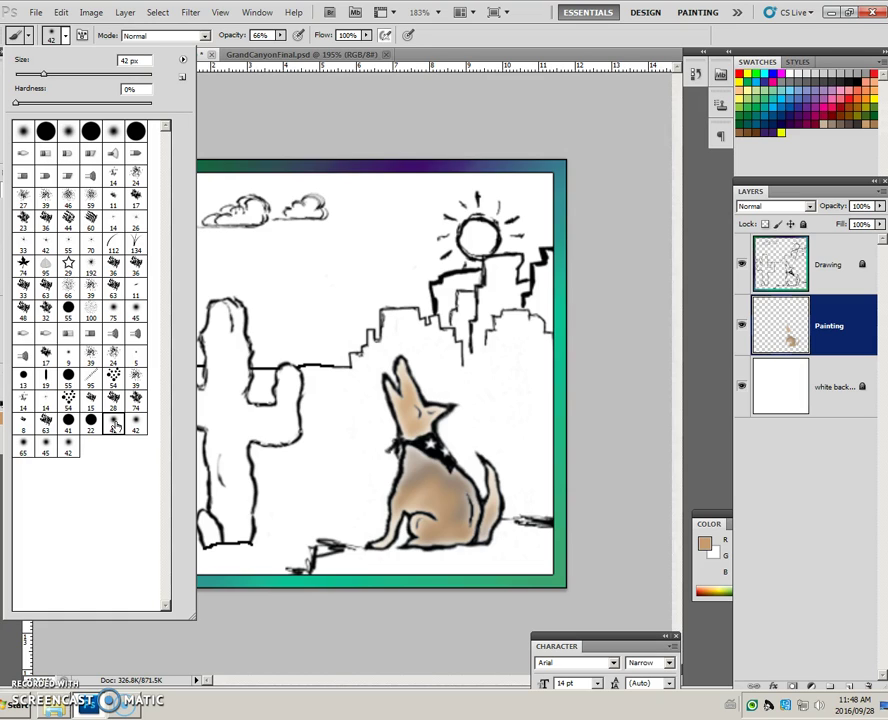
- Open the detailed brush settings and browse the brush presets with their stroke previews
click(82, 38)
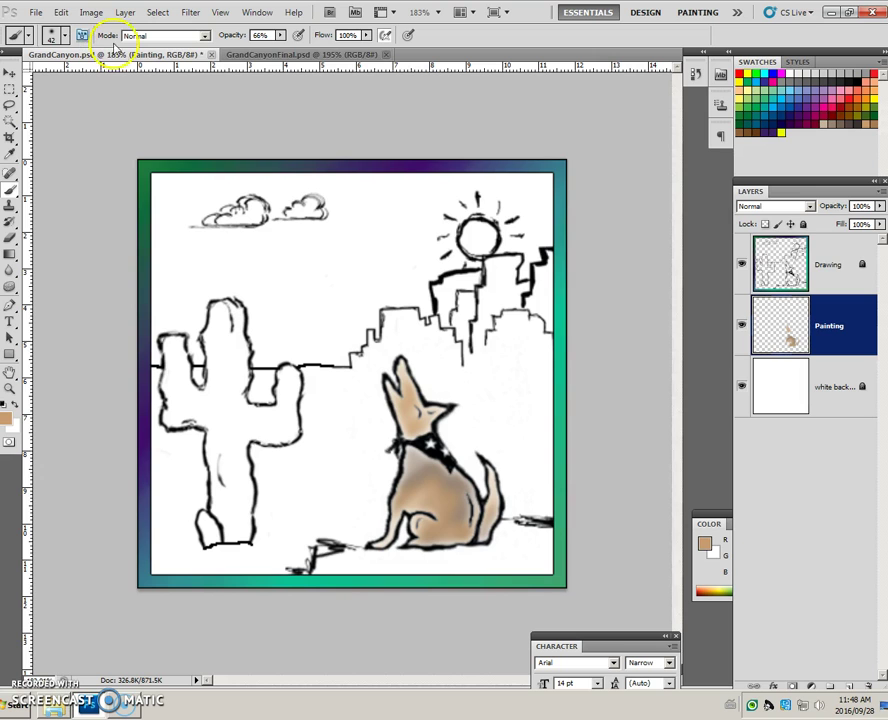
key(F5)
mouse_move(795, 476)
mouse_down()
mouse_move(684, 347)
mouse_move(684, 297)
mouse_move(664, 301)
mouse_up()
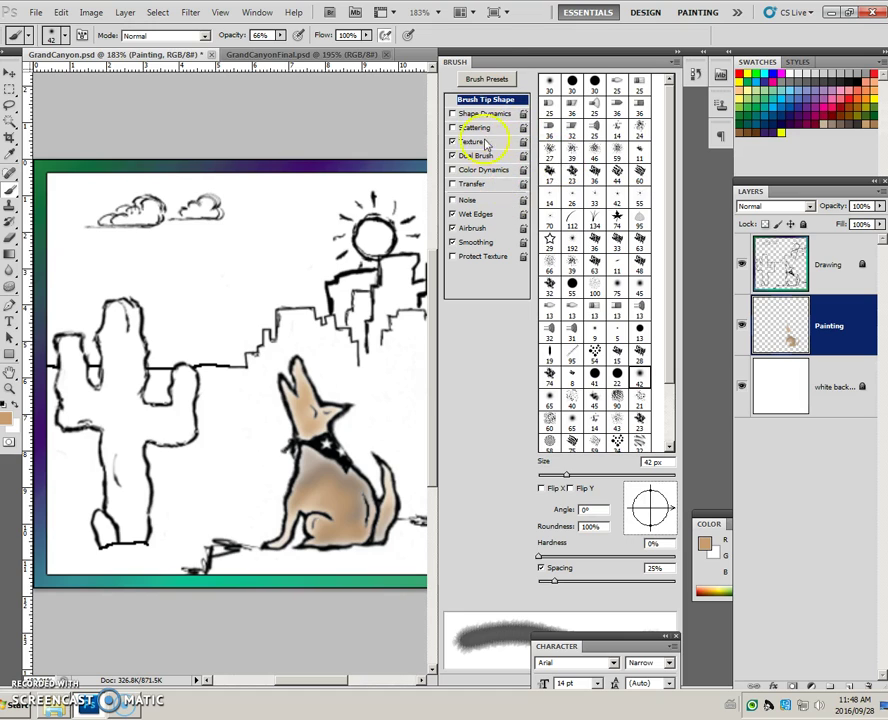
click(489, 80)
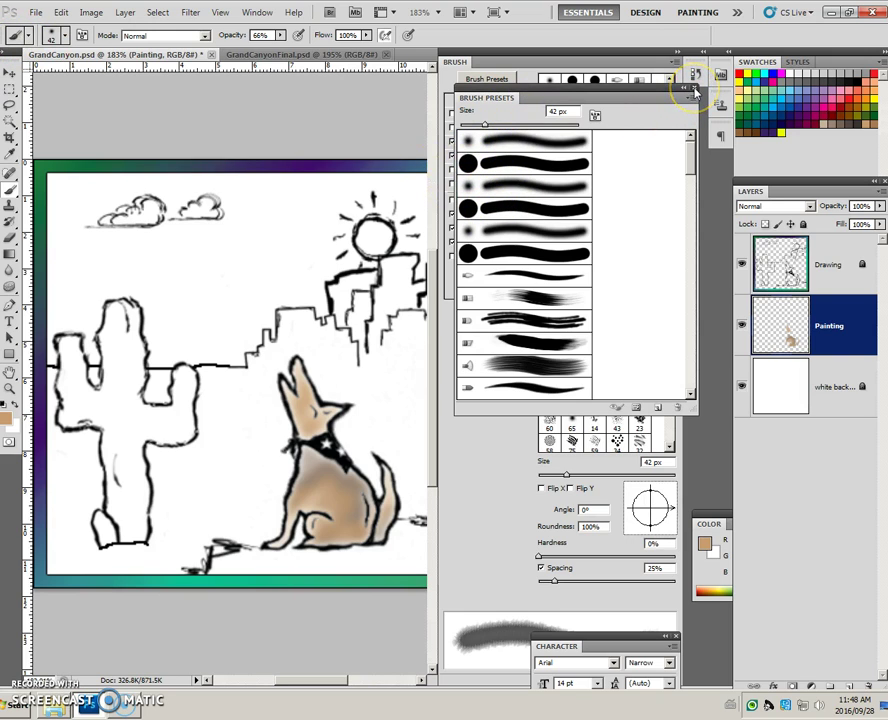
mouse_move(692, 163)
mouse_down()
mouse_move(688, 383)
mouse_move(674, 232)
mouse_move(678, 141)
mouse_up()
click(695, 93)
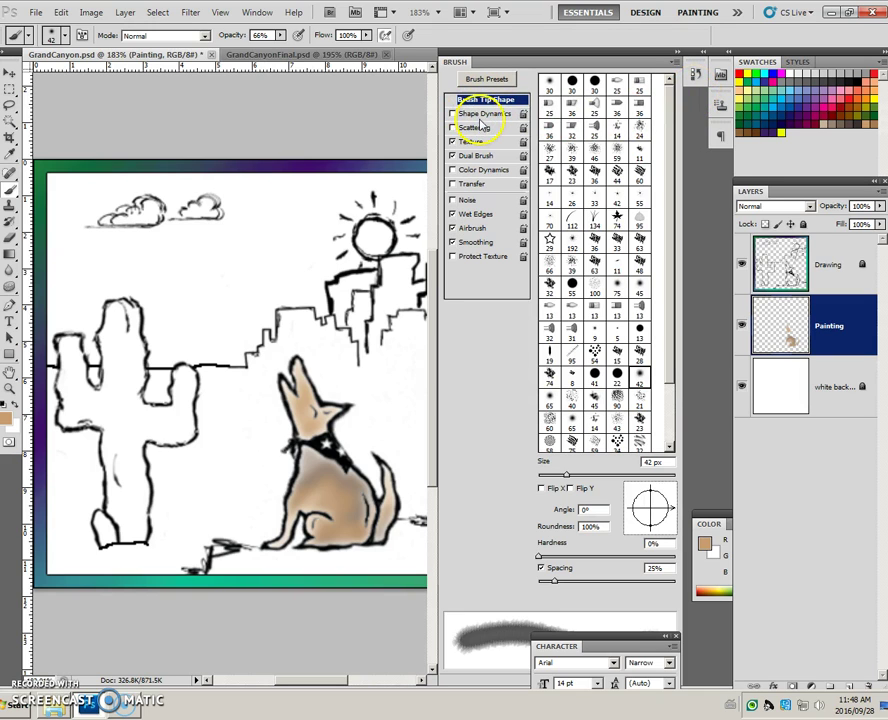
- Compare the brush's stroke preview with Wet Edges off and on, leave it enabled and close the brush settings
click(466, 216)
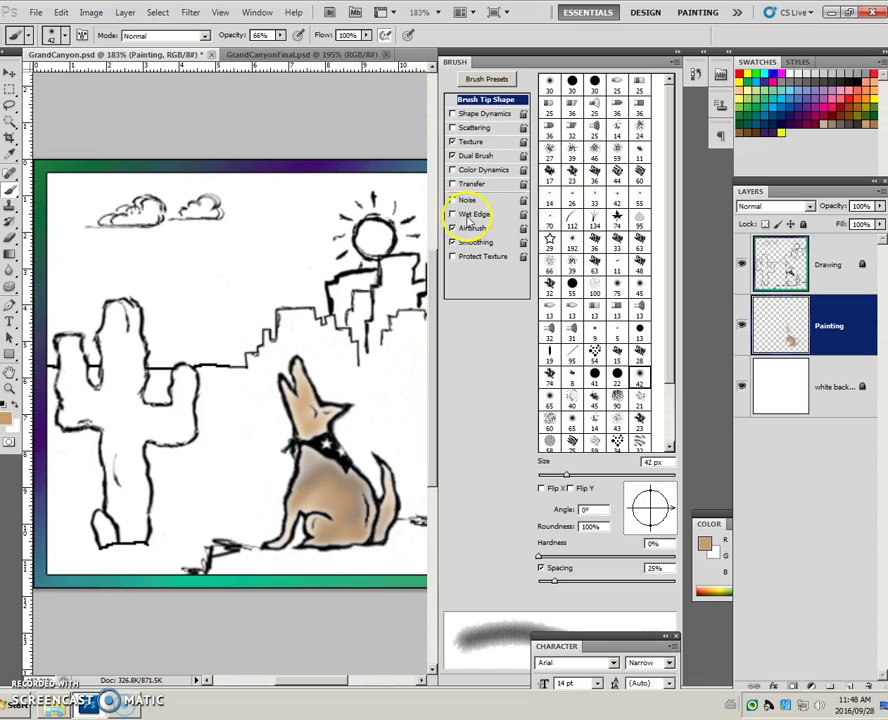
click(464, 219)
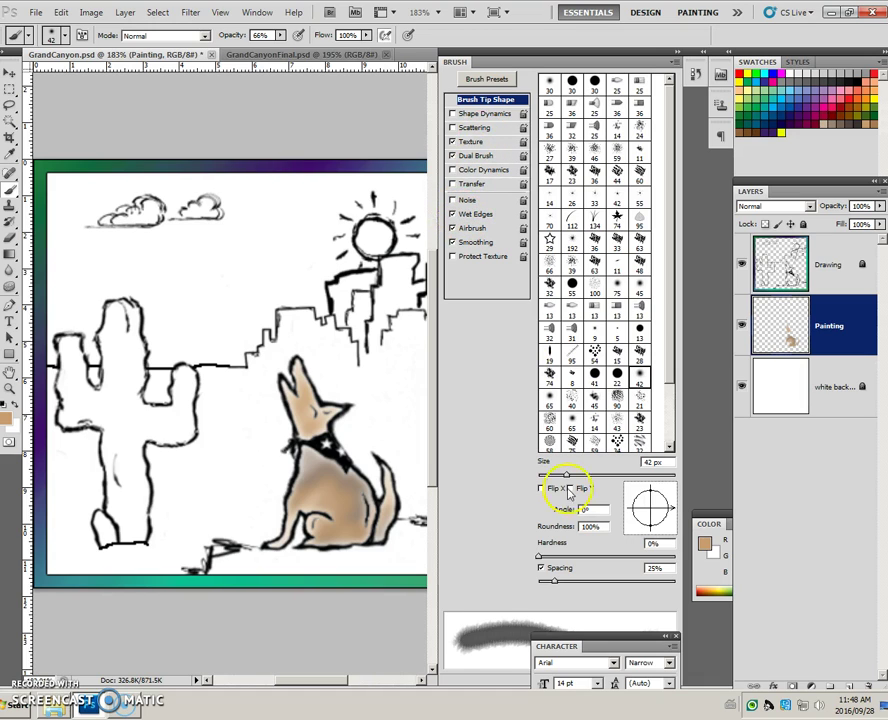
drag(575, 641, 733, 633)
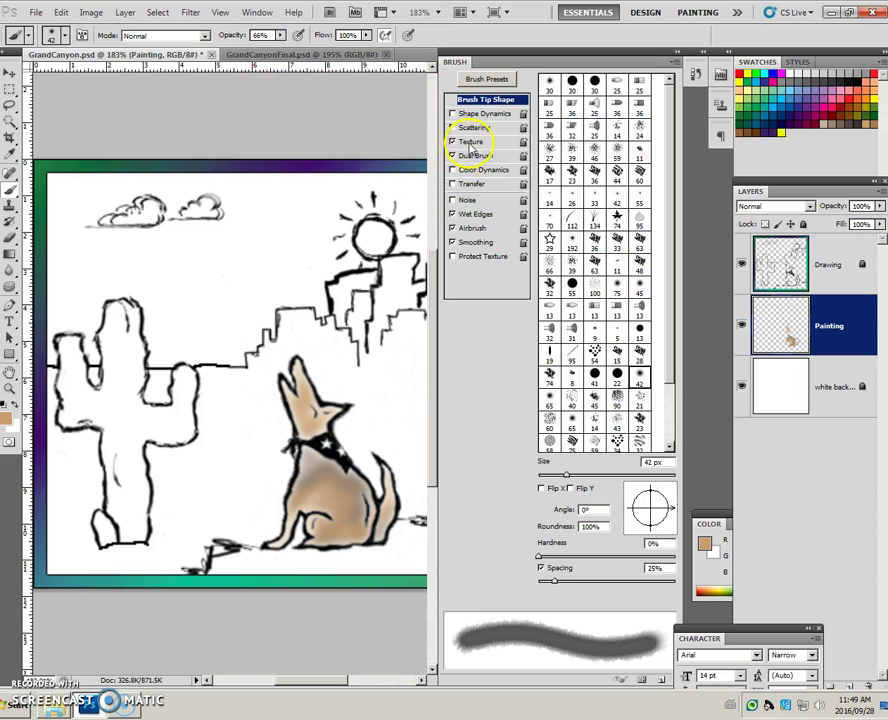
click(475, 219)
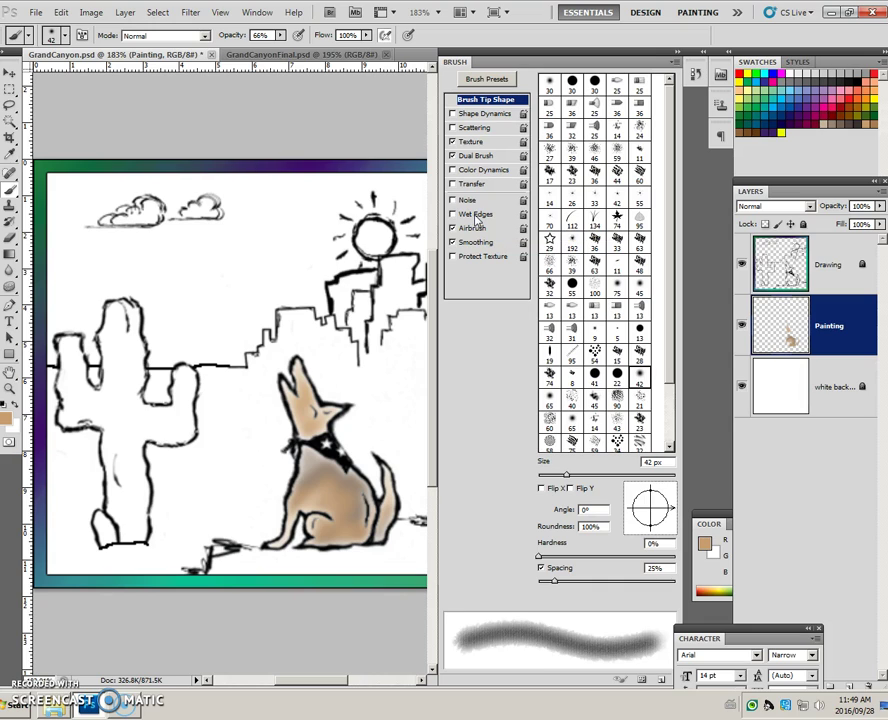
click(455, 216)
click(470, 219)
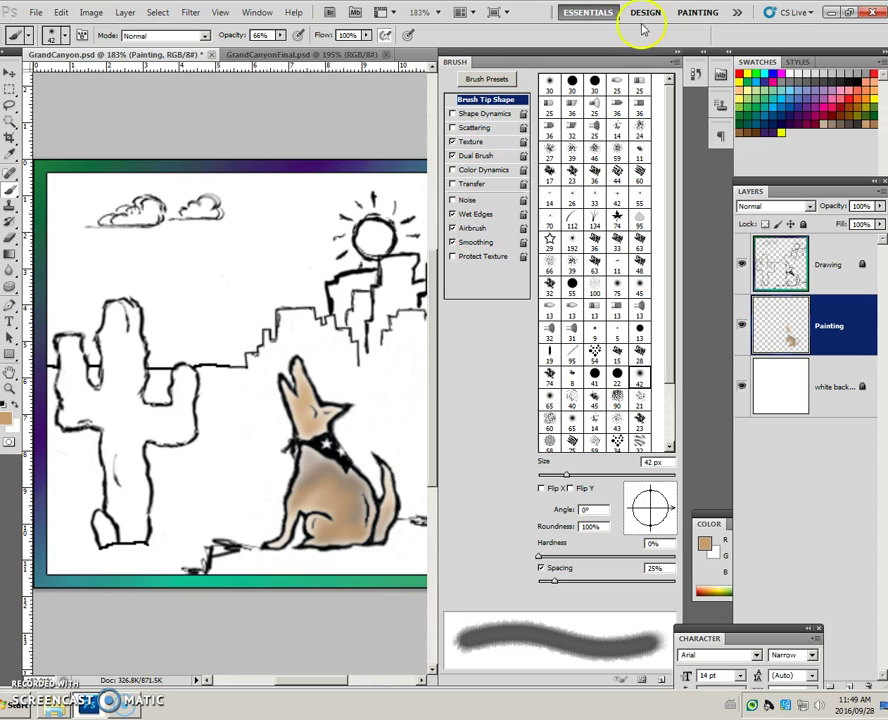
click(674, 64)
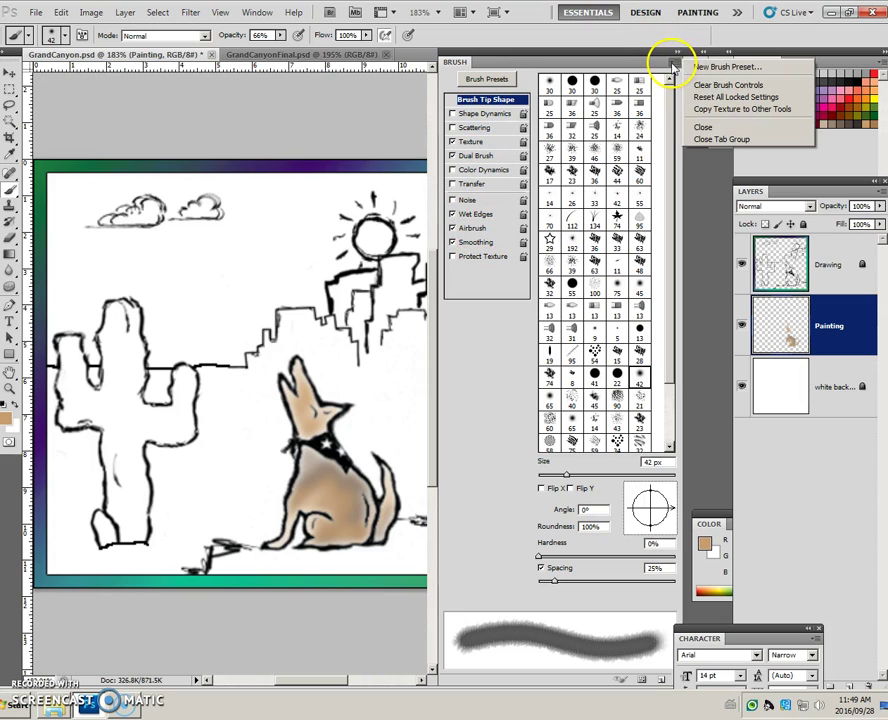
click(706, 127)
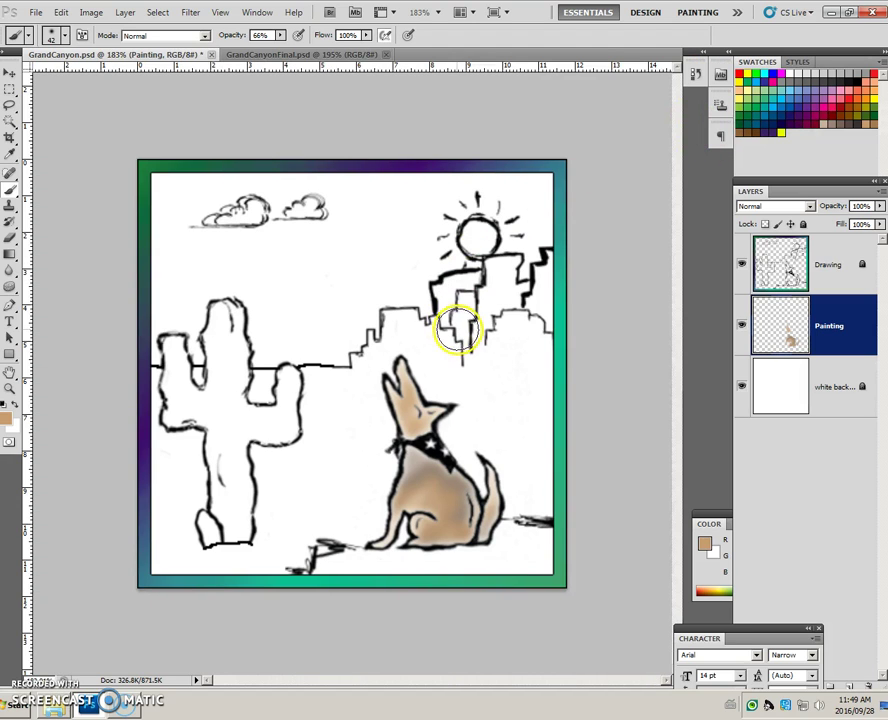
- Set the foreground colour to muted purple #9381aa and paint the stepped rock formation behind the coyote's snout
click(7, 420)
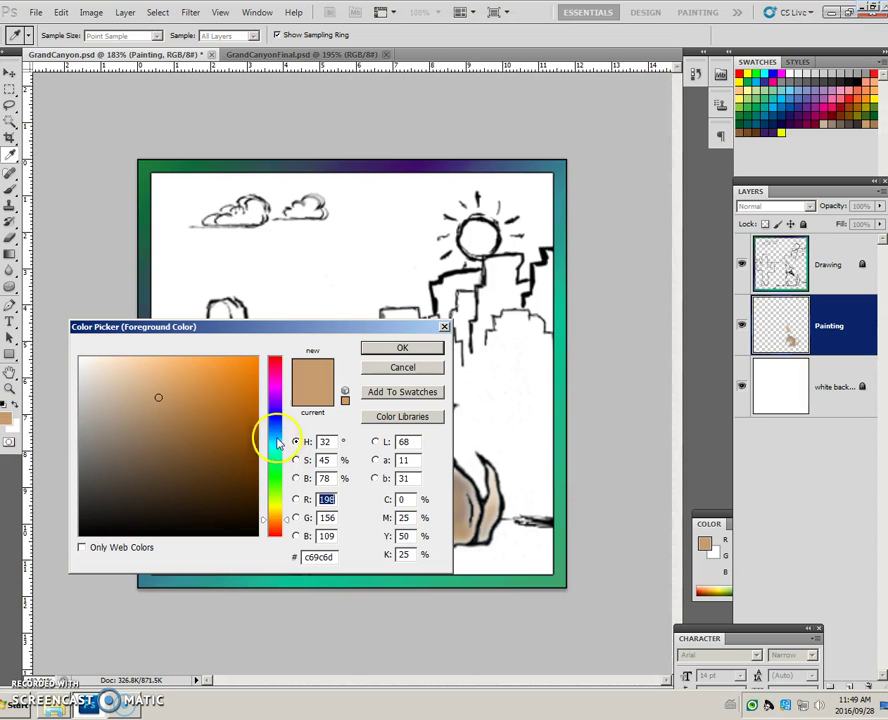
click(273, 403)
click(122, 416)
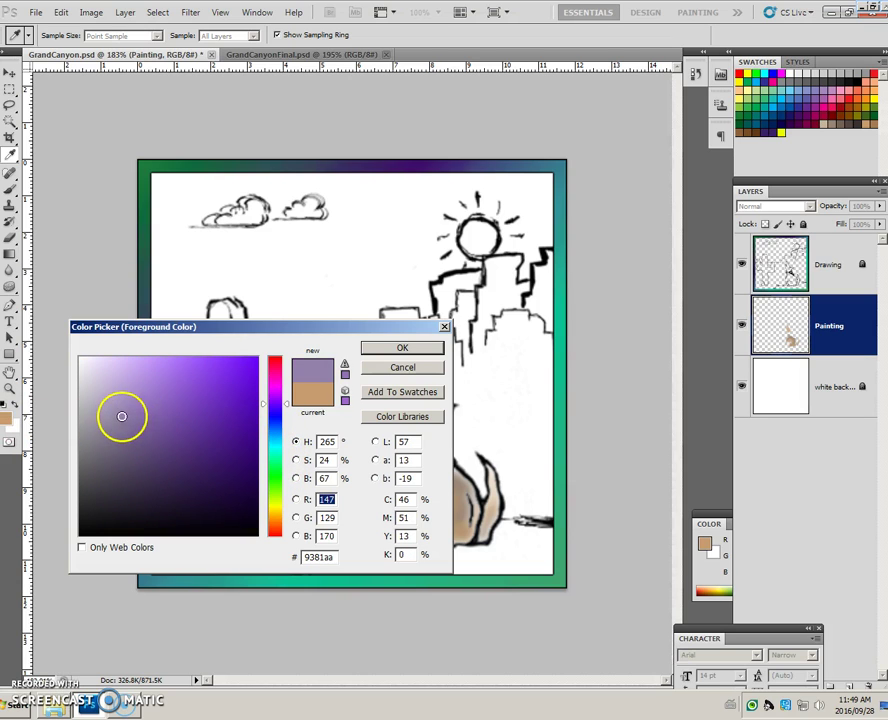
click(402, 347)
key(b)
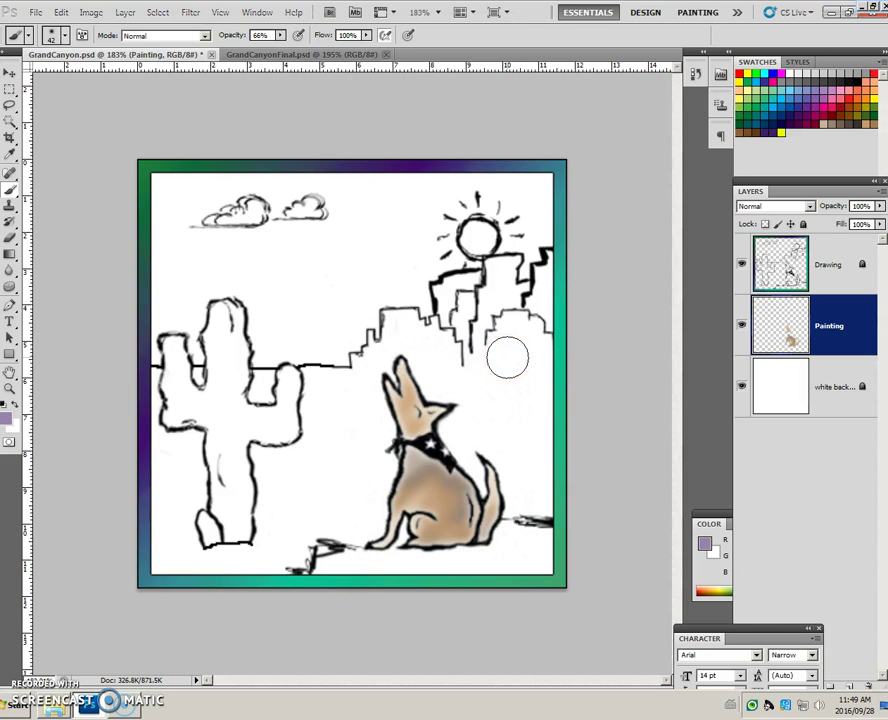
mouse_move(507, 357)
mouse_down()
mouse_move(393, 325)
mouse_move(410, 321)
mouse_move(398, 317)
mouse_move(425, 336)
mouse_move(430, 330)
mouse_move(443, 365)
mouse_move(418, 343)
mouse_move(428, 361)
mouse_move(446, 367)
mouse_move(419, 338)
mouse_move(392, 337)
mouse_move(359, 359)
mouse_move(382, 352)
mouse_up()
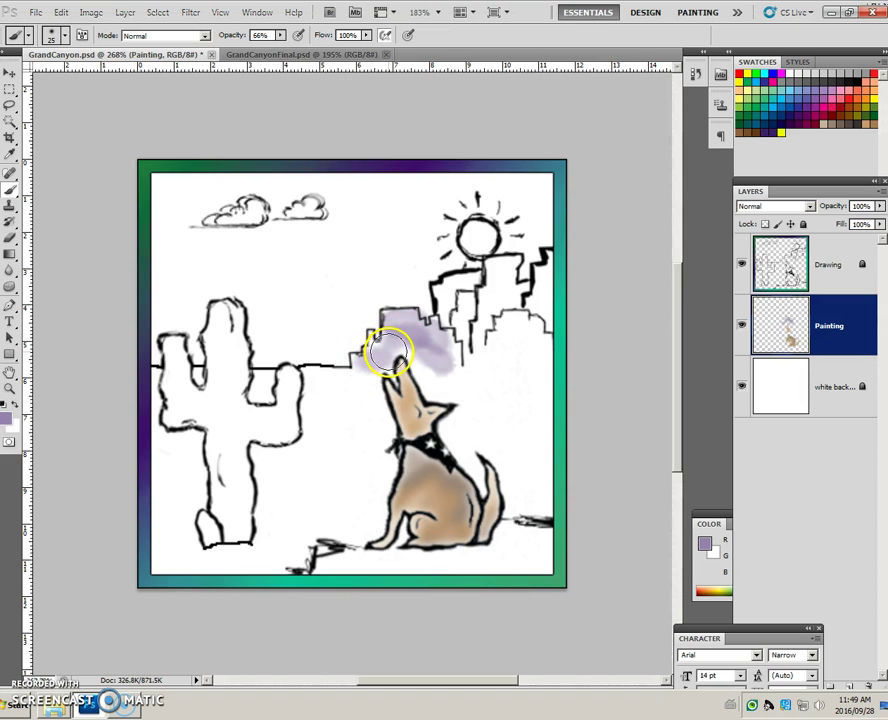
- Reduce the brush to 7 px and paint purple detail along the rock's stepped edge and around the coyote's snout
scroll(386, 353, up, 5)
scroll(388, 352, up, 2)
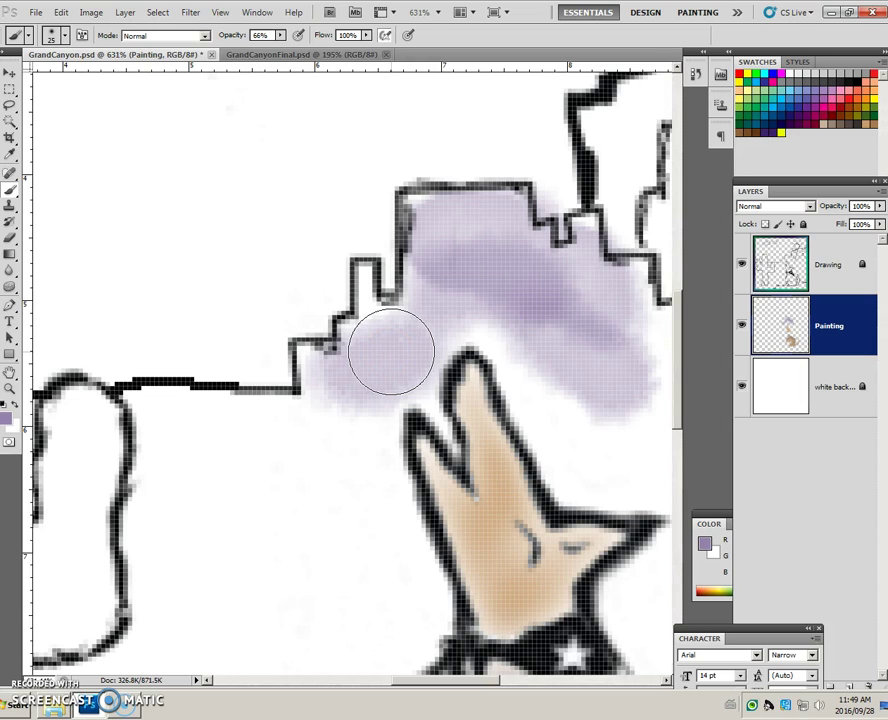
key(bracketleft)
key(bracketleft)
key(bracketleft)
mouse_move(371, 323)
mouse_down()
mouse_move(364, 272)
mouse_move(374, 313)
mouse_move(396, 320)
mouse_move(349, 330)
mouse_move(340, 361)
mouse_move(312, 352)
mouse_move(312, 383)
mouse_move(400, 332)
mouse_move(514, 330)
mouse_up()
scroll(536, 362, down, 5)
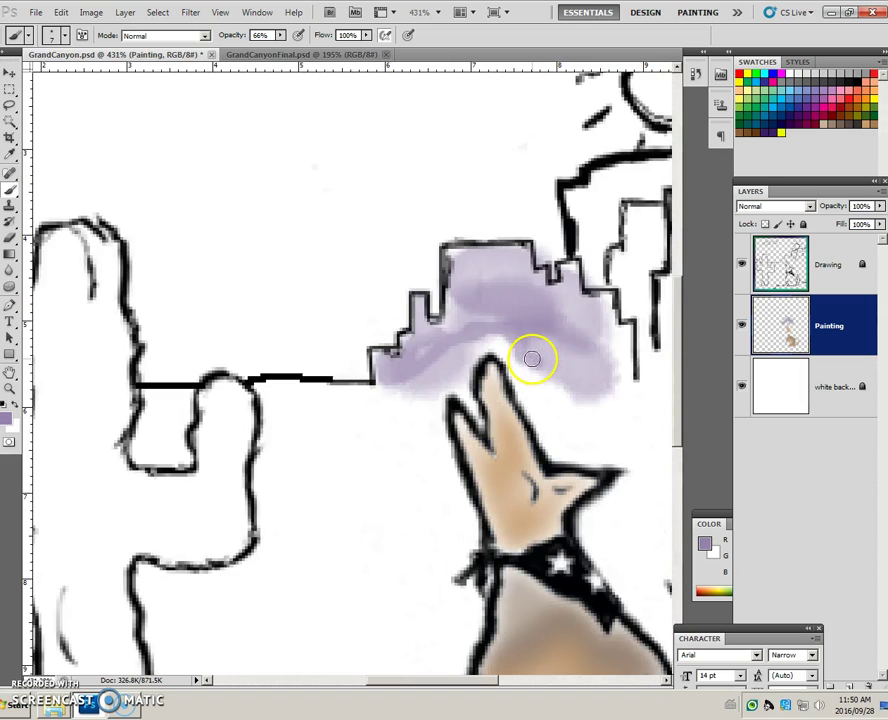
scroll(532, 358, down, 2)
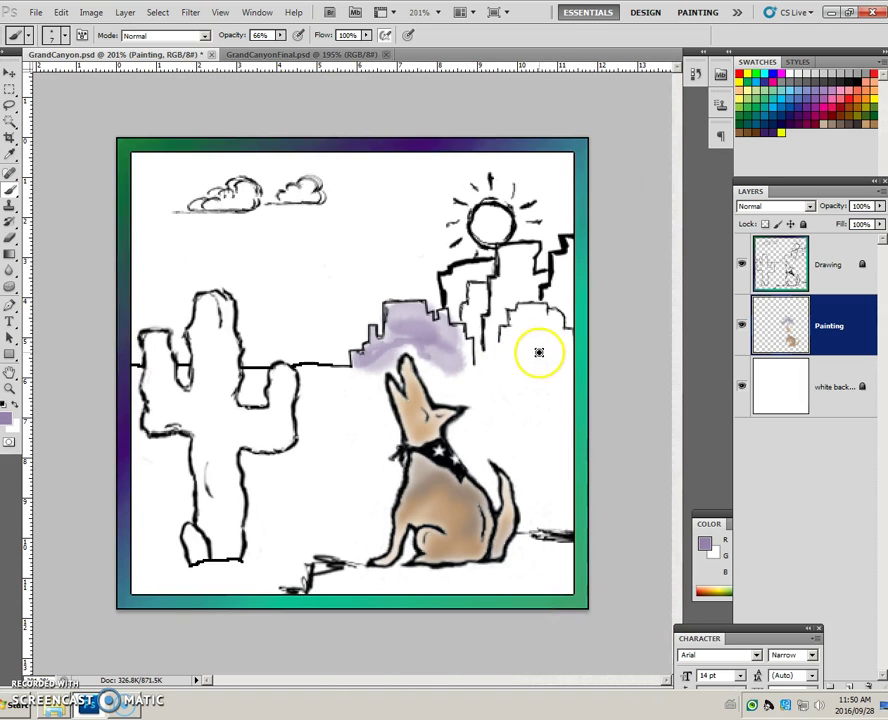
- Set the foreground colour to a muted greyish green for the Brush tool
click(8, 422)
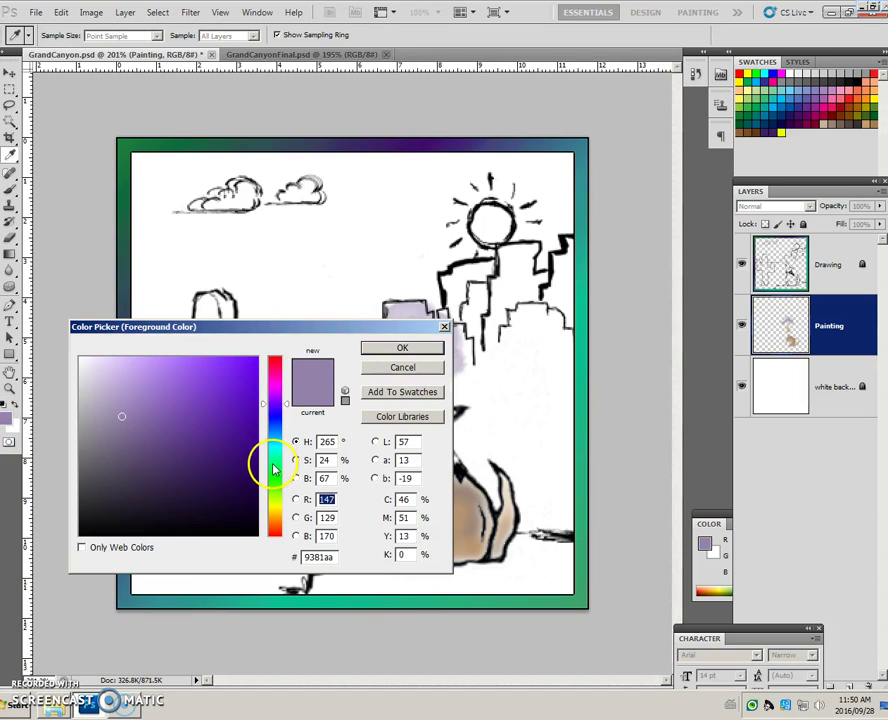
click(274, 467)
click(165, 382)
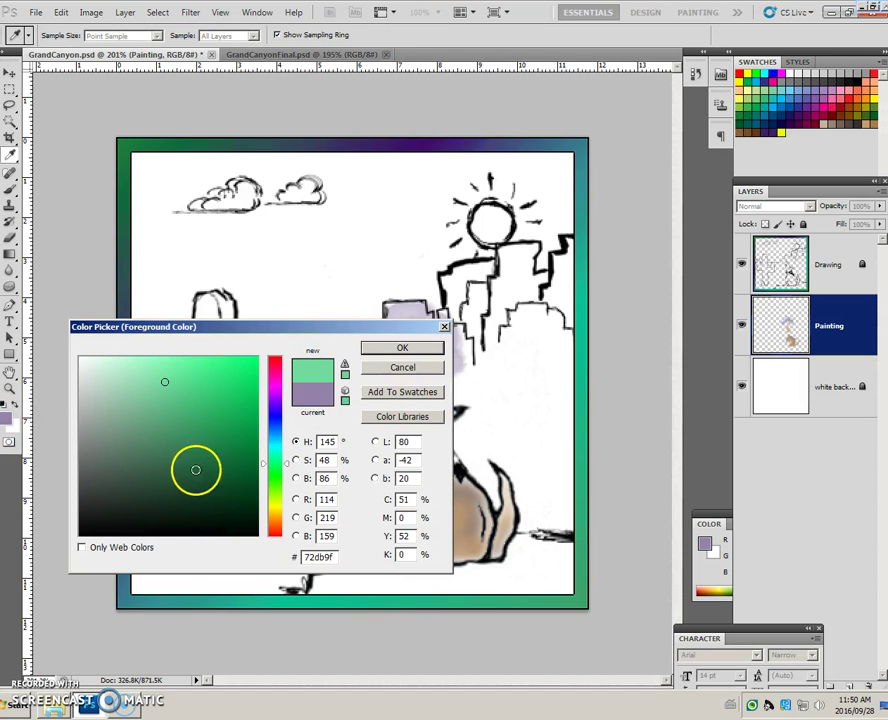
click(130, 429)
click(374, 348)
key(b)
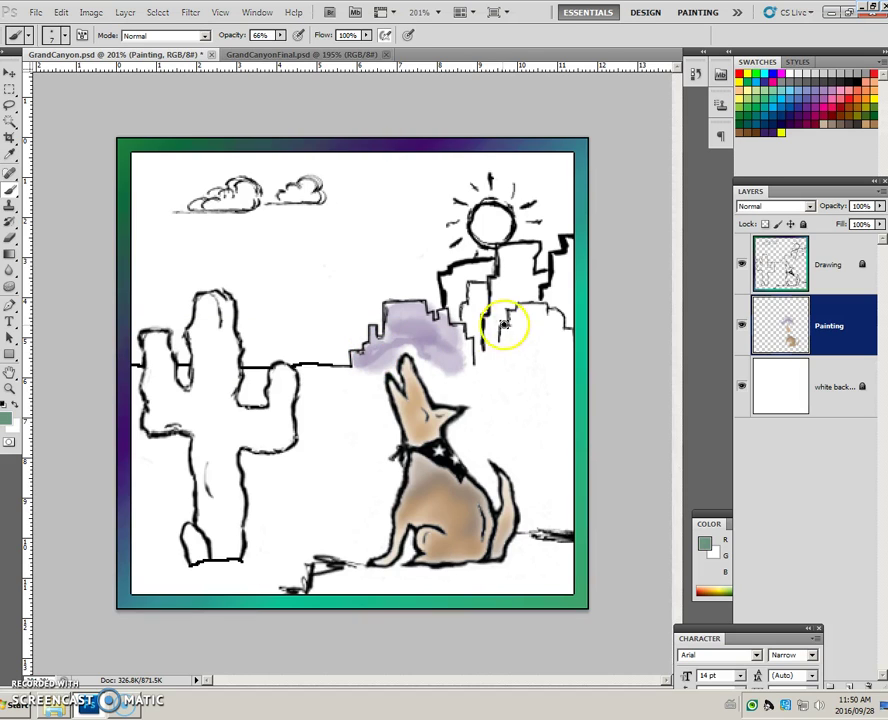
- Paint green onto the small rock formation near the picture's right edge, enlarging the brush to 45 px
mouse_move(529, 317)
mouse_down()
mouse_move(513, 317)
mouse_move(531, 311)
mouse_move(533, 326)
mouse_move(525, 327)
mouse_move(534, 343)
mouse_up()
key(bracketright)
key(bracketright)
key(bracketright)
key(bracketright)
key(bracketright)
key(bracketright)
key(bracketright)
key(bracketright)
key(bracketleft)
key(bracketleft)
key(bracketleft)
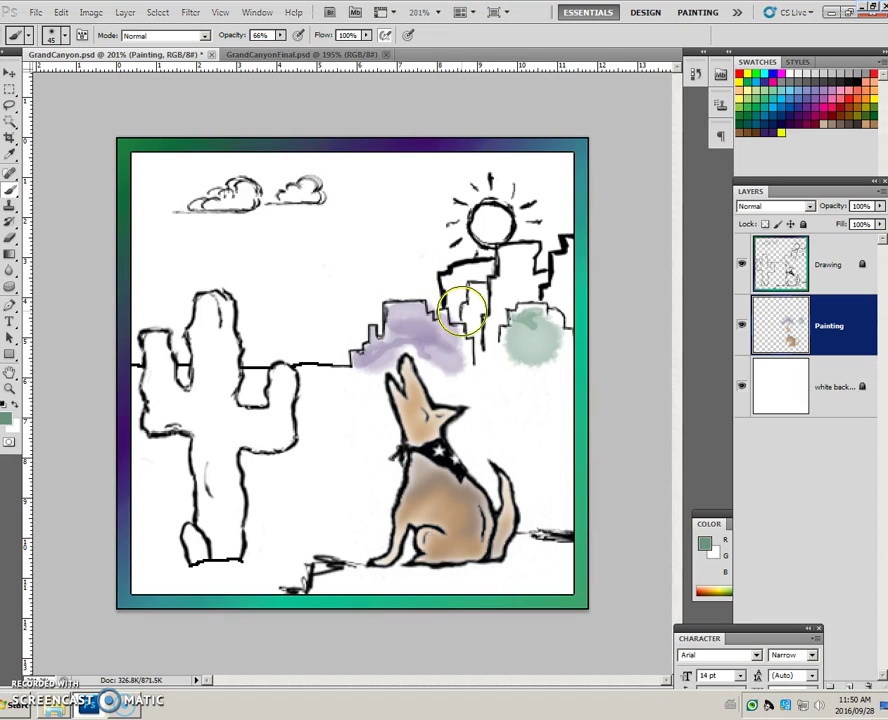
- Erase the purple spilling past the rock's upper right corner with a 3 px eraser, then fit the whole picture in view
scroll(460, 302, up, 4)
scroll(460, 315, up, 3)
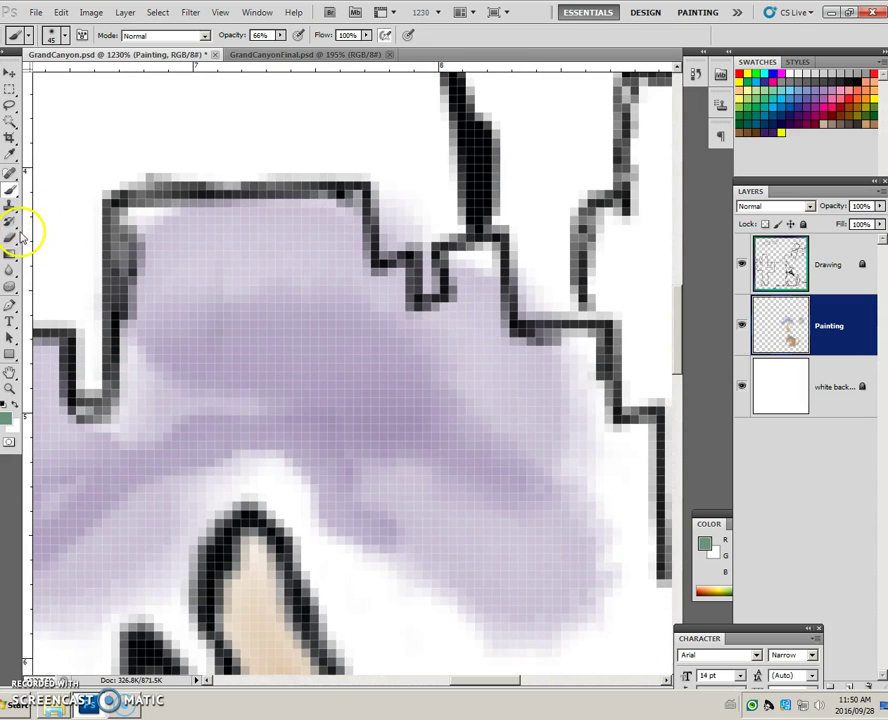
key(e)
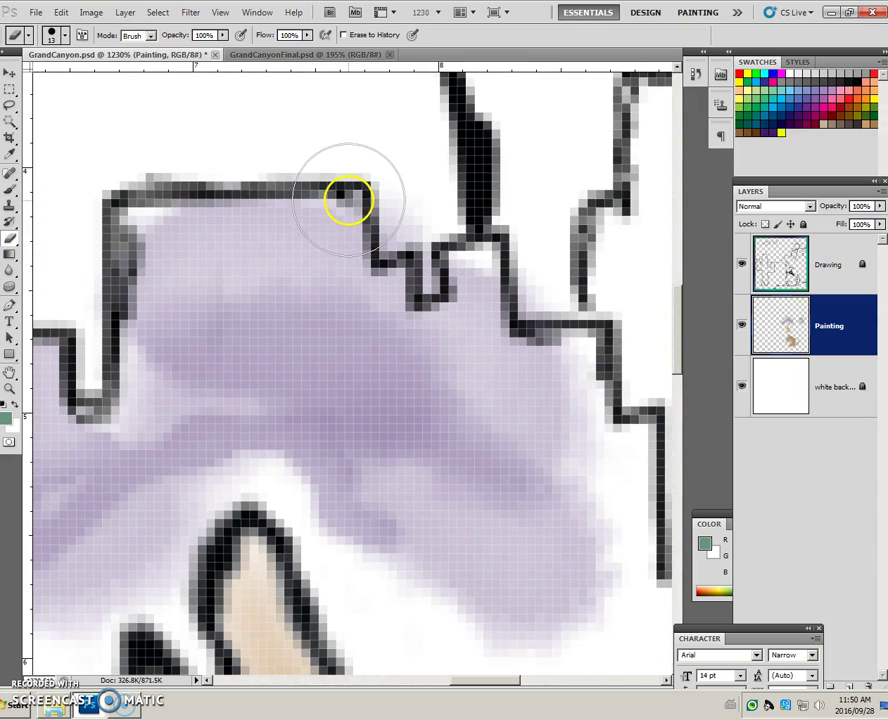
key(bracketleft)
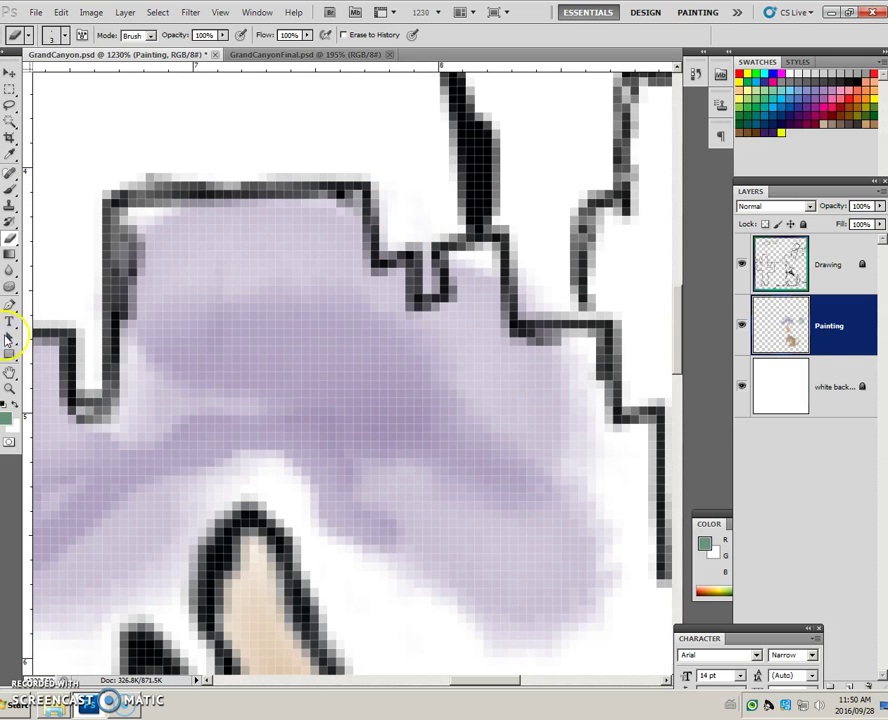
double_click(9, 373)
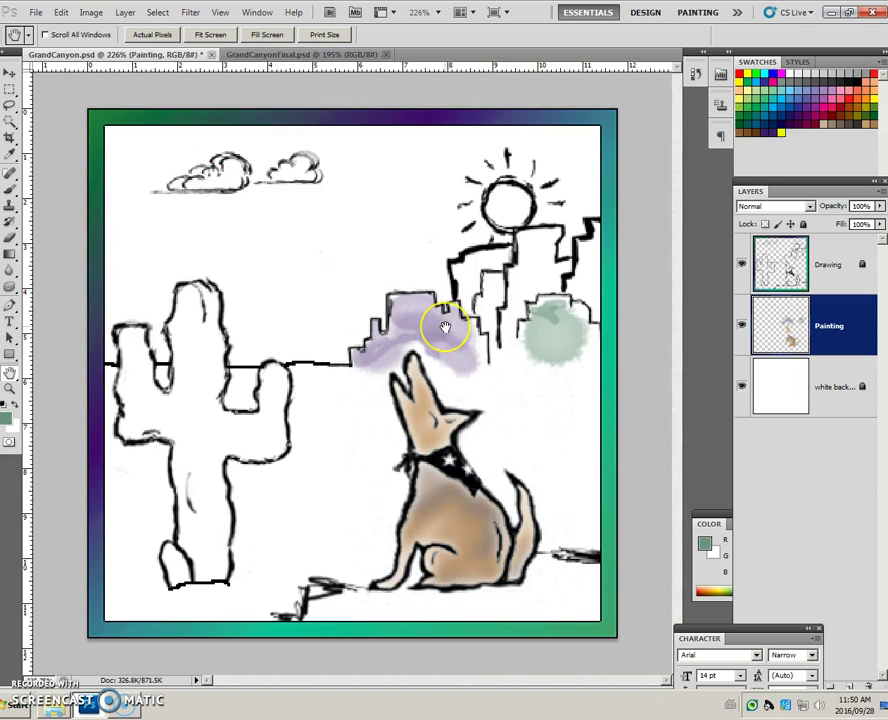
- Erase the purple spill inside and around the small notch in the purple rock's top edge with the eraser reduced to 1 px
scroll(444, 326, up, 2)
scroll(444, 326, up, 3)
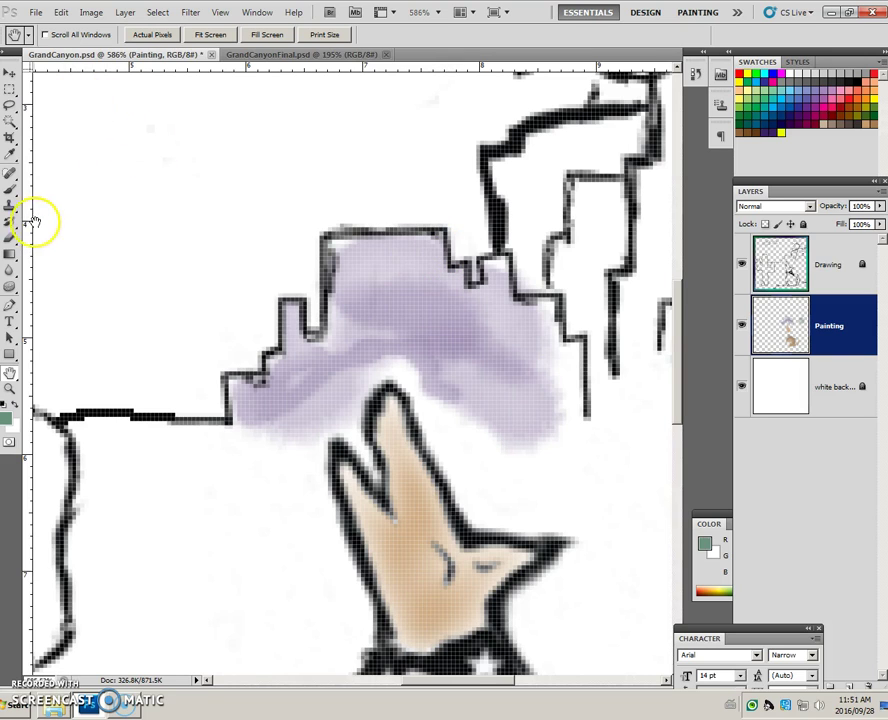
click(12, 240)
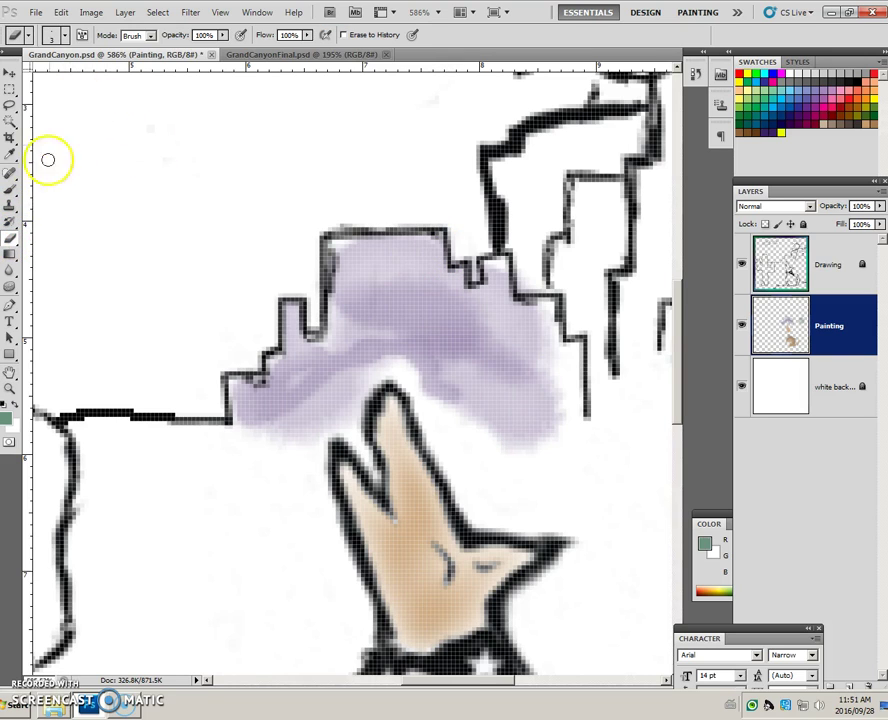
click(65, 36)
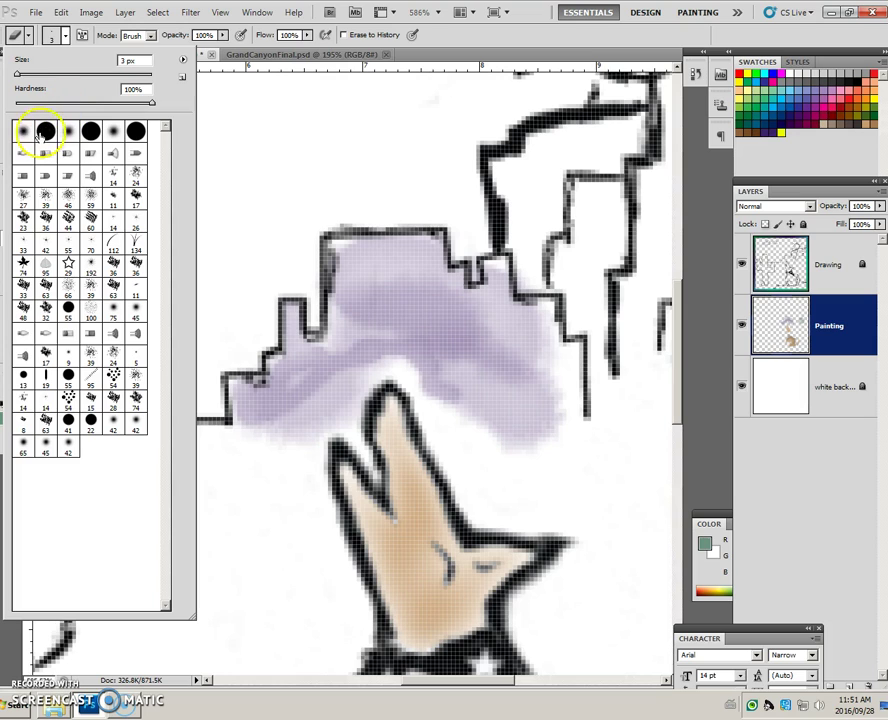
click(467, 251)
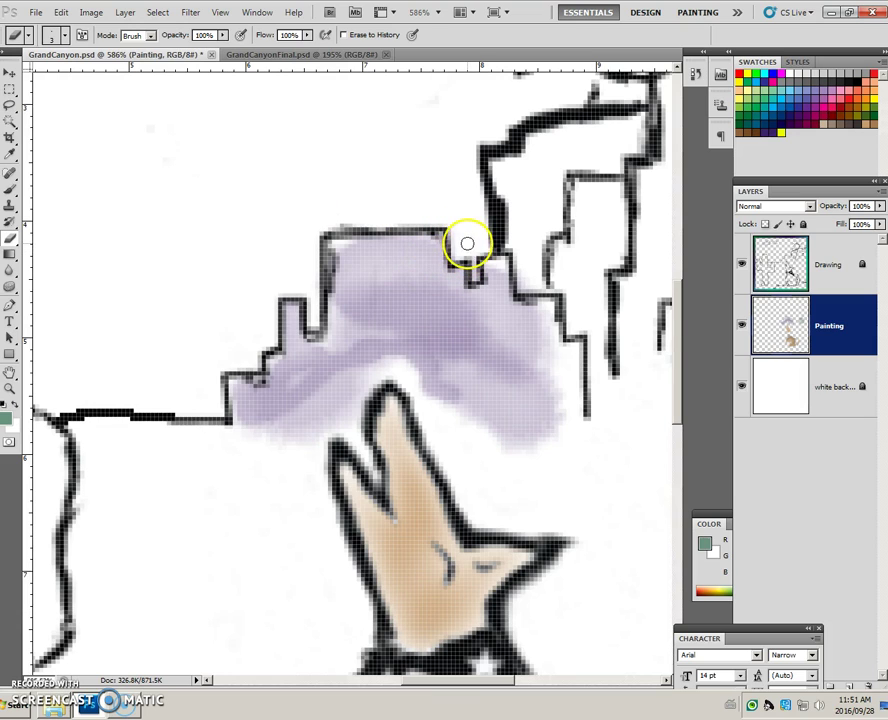
scroll(466, 241, up, 3)
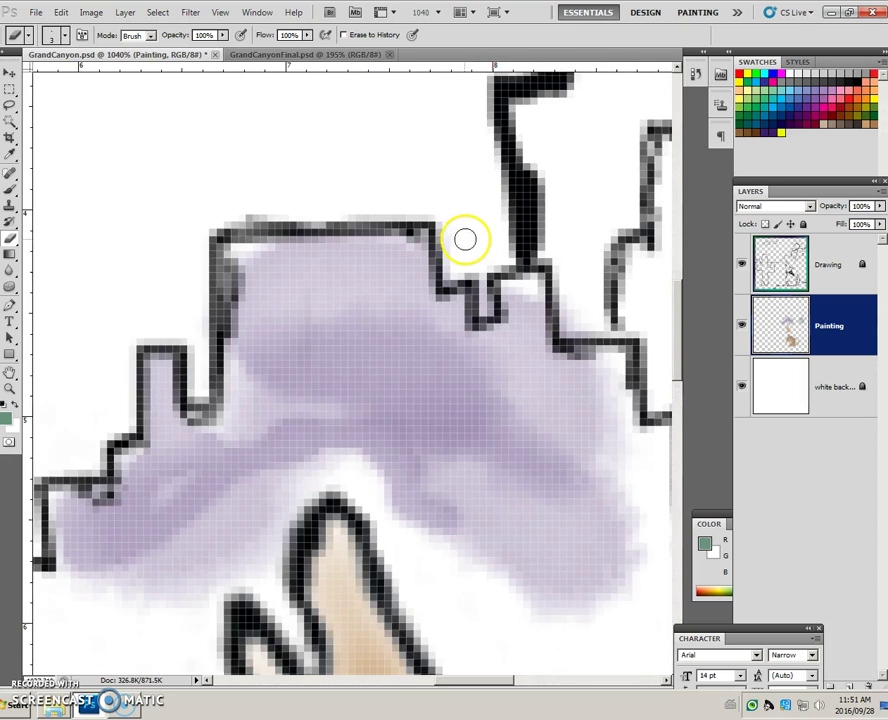
scroll(464, 239, up, 2)
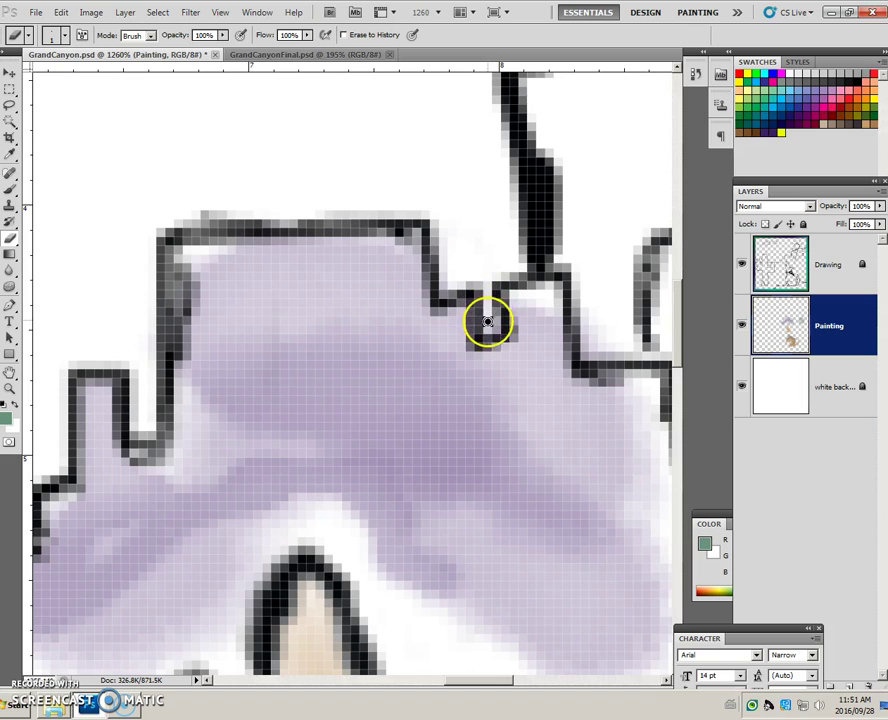
scroll(500, 295, down, 3)
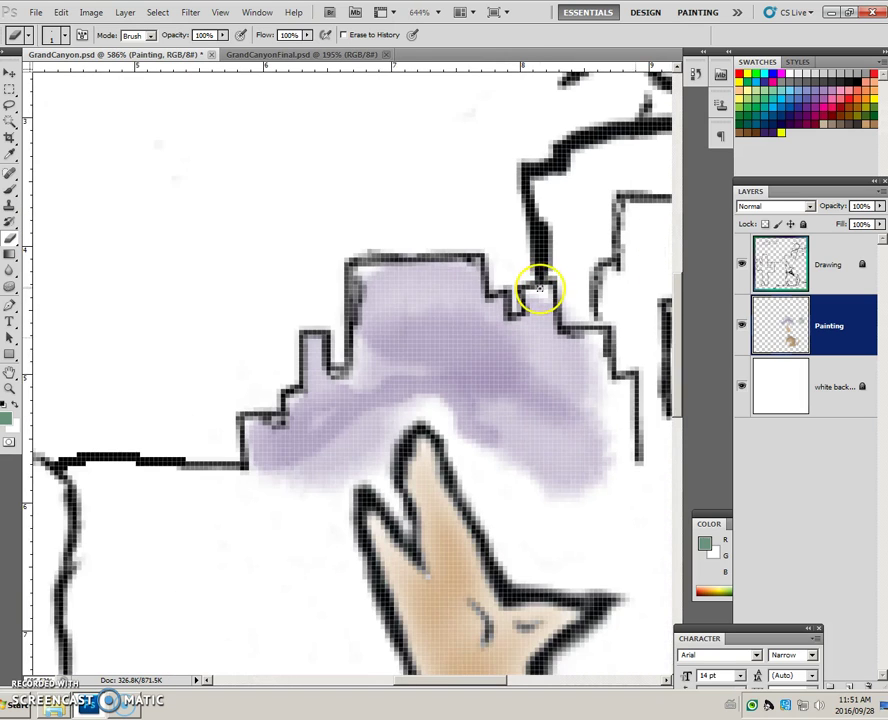
scroll(505, 300, down, 3)
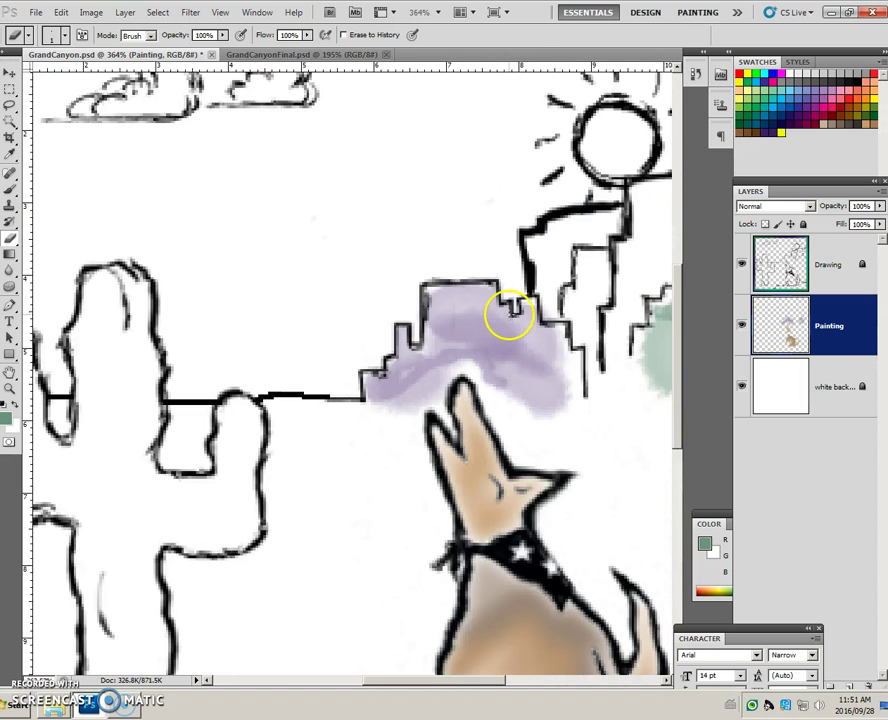